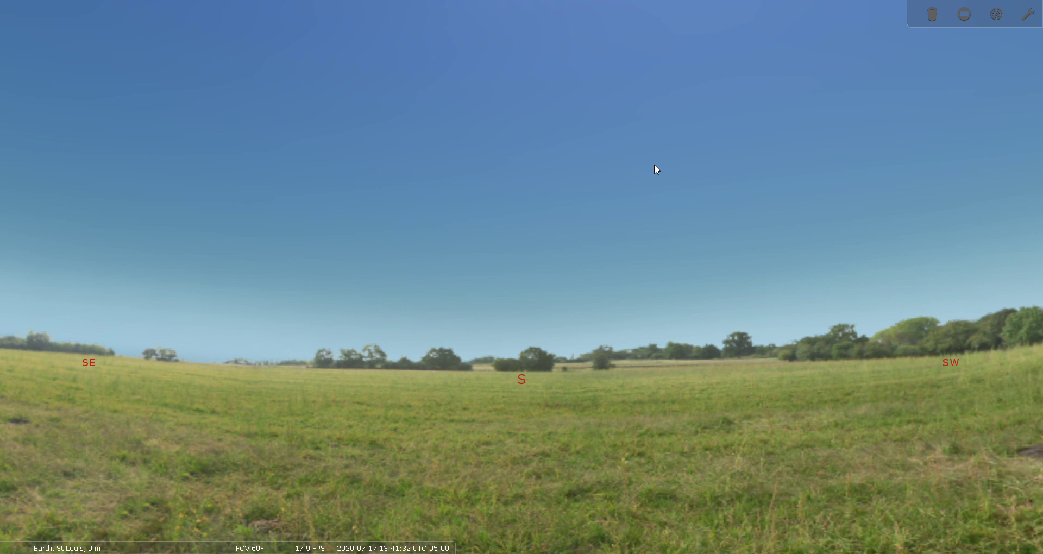
- Open the Date/time window and set the month to November for 17 November 2020
mouse_move(59, 539)
mouse_move(353, 546)
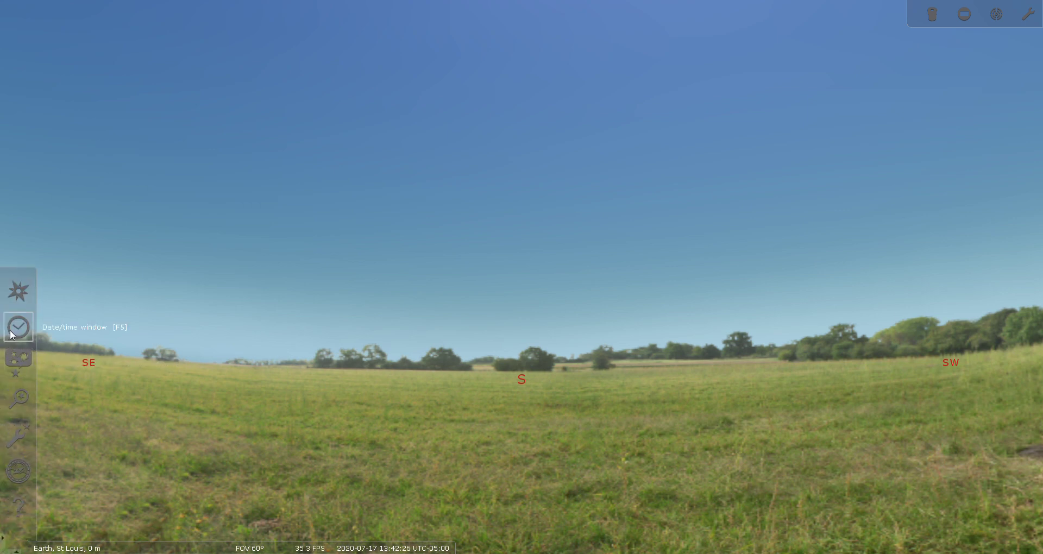
left_click(17, 327)
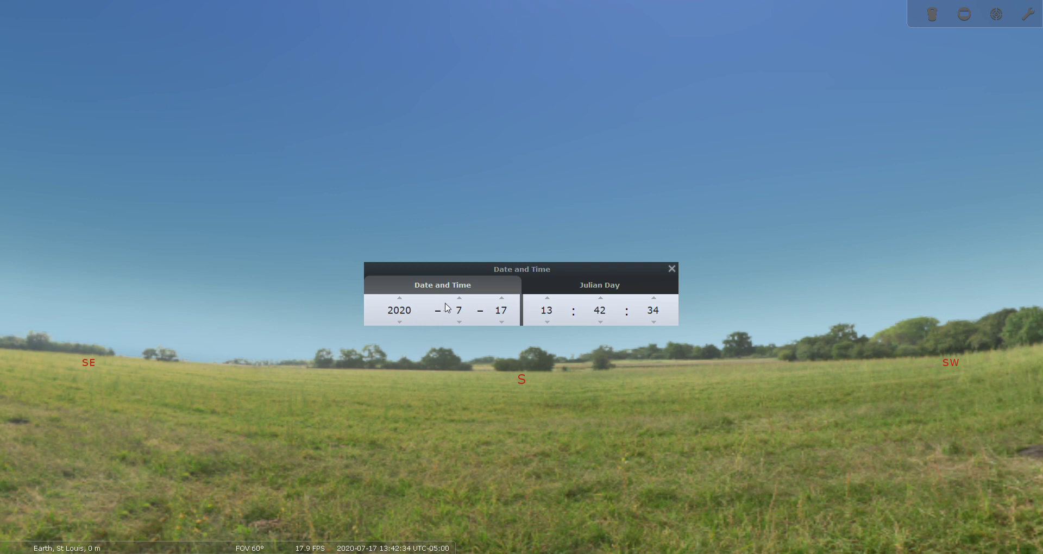
scroll(461, 307, "up", 3)
scroll(461, 306, "up", 1)
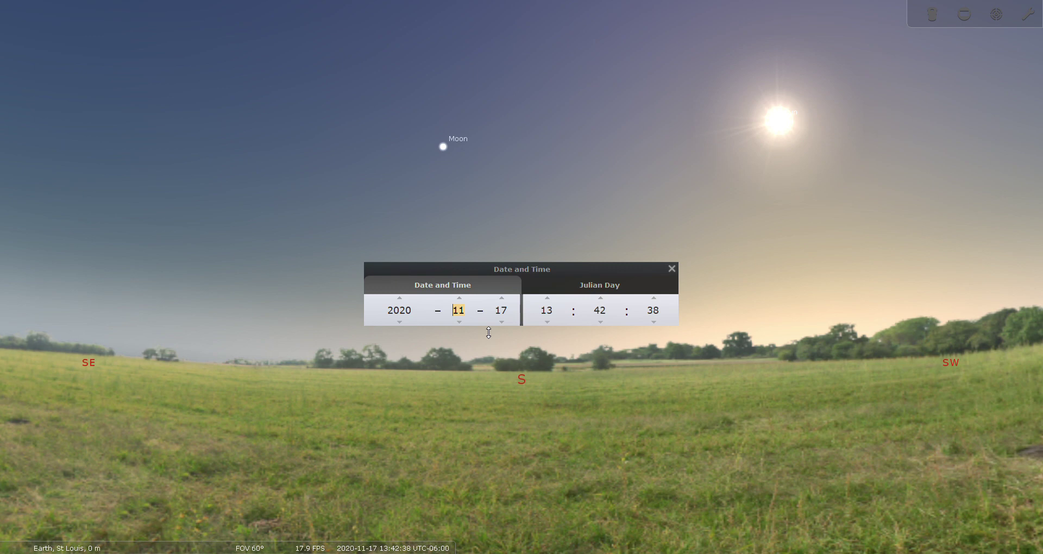
- Set the time to about 20:00 (hour 19, minutes rolled forward) and close the window
left_click(548, 298)
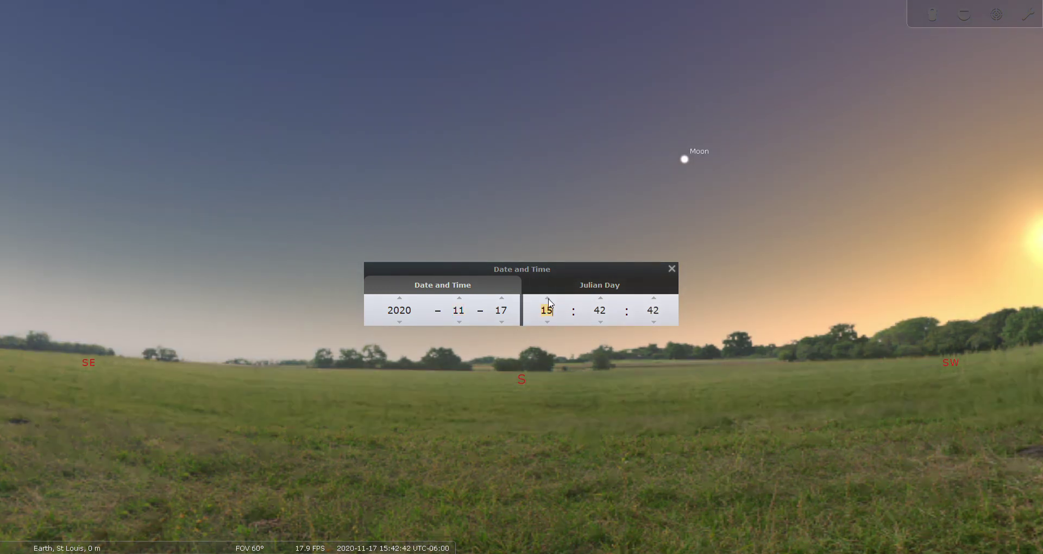
left_click(549, 298)
left_click(548, 299)
left_click(548, 299)
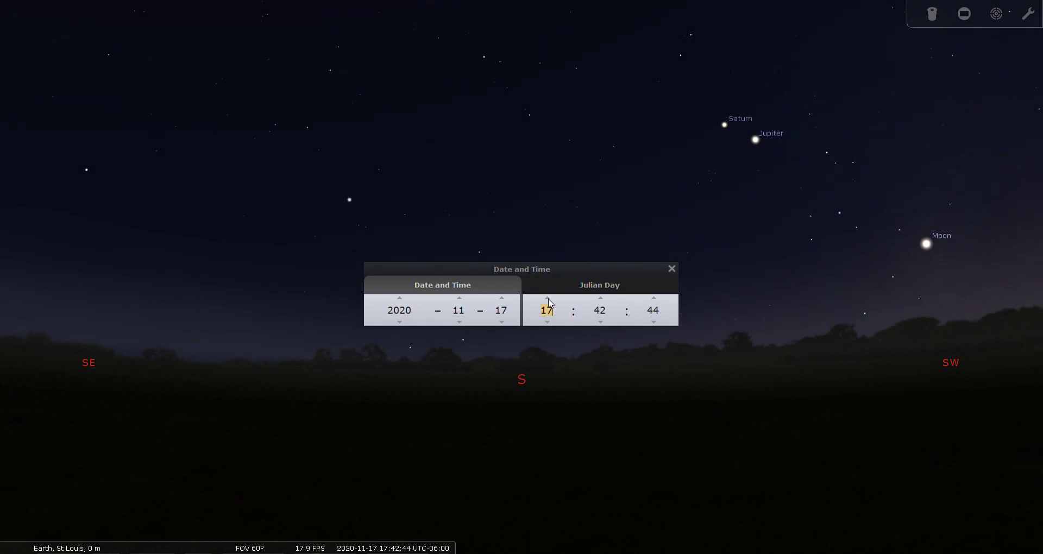
left_click(548, 298)
left_click(549, 298)
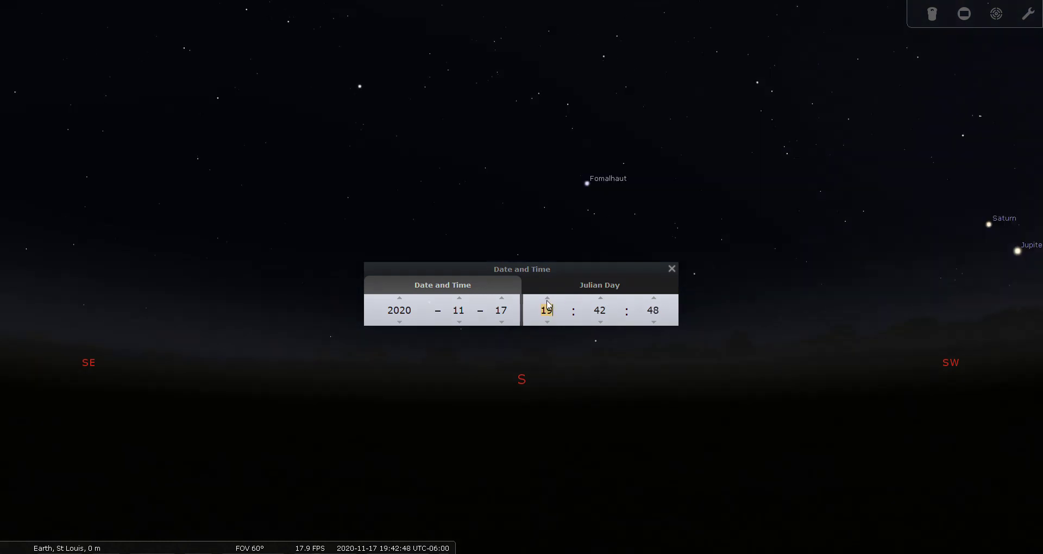
scroll(601, 302, "up", 11)
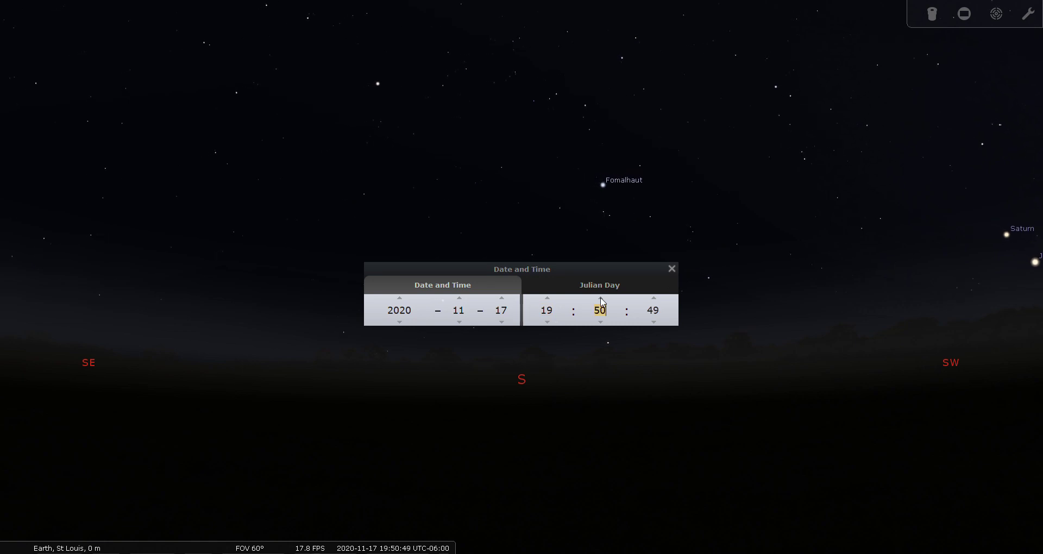
scroll(602, 302, "up", 7)
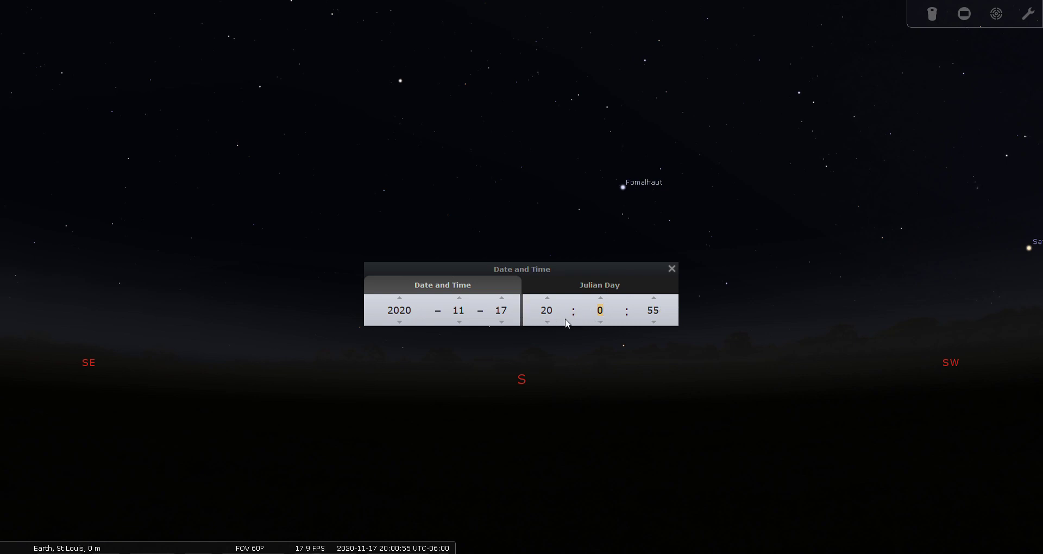
left_click(672, 269)
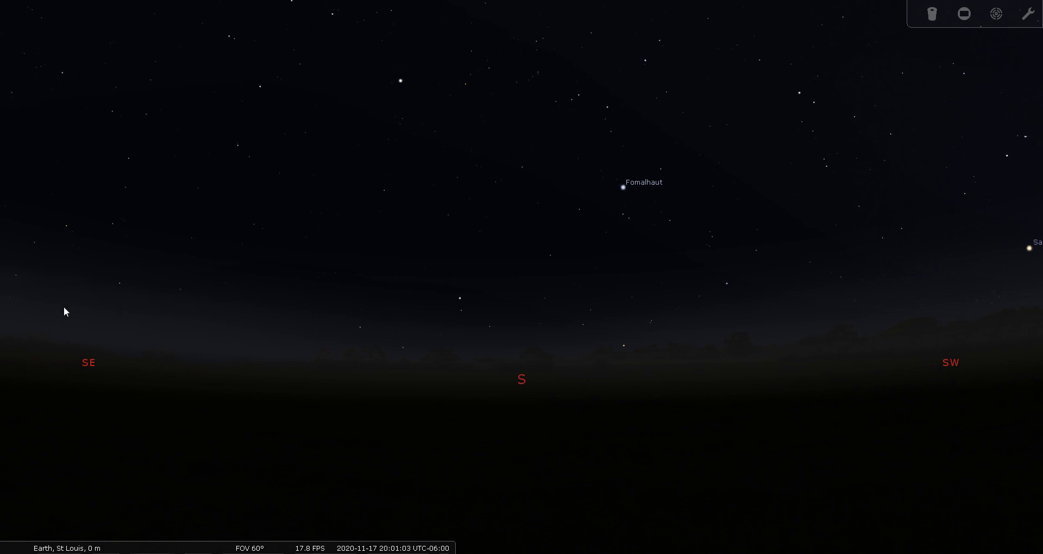
- Raise Light pollution from 2 to 5 in the View window, then lower the horizon in view
mouse_move(16, 326)
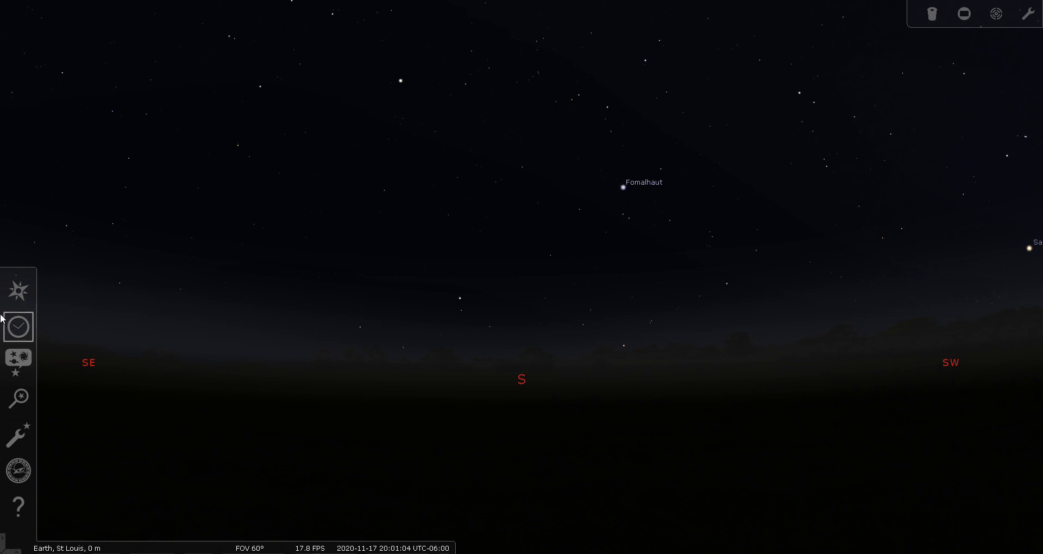
left_click(17, 362)
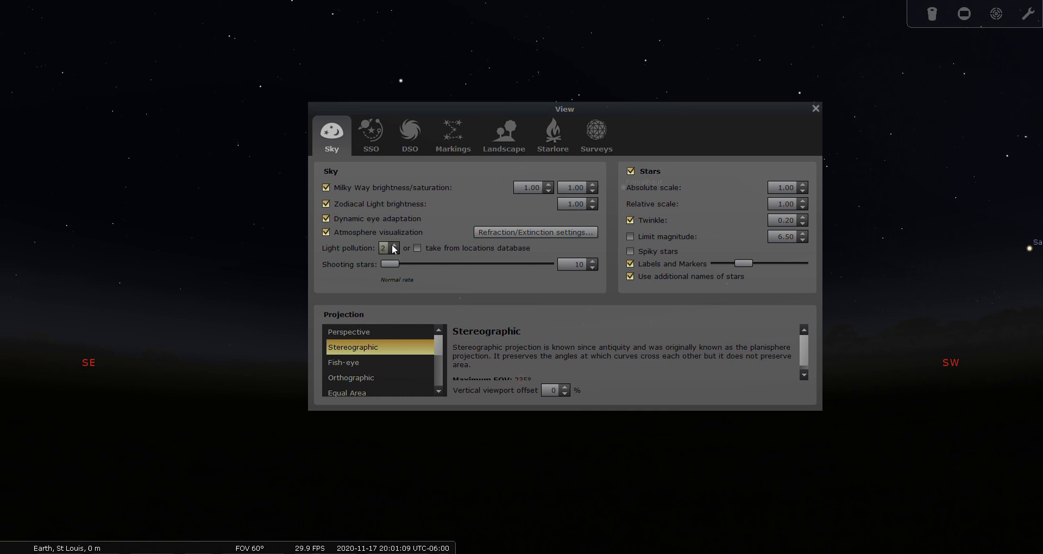
scroll(395, 248, "up", 3)
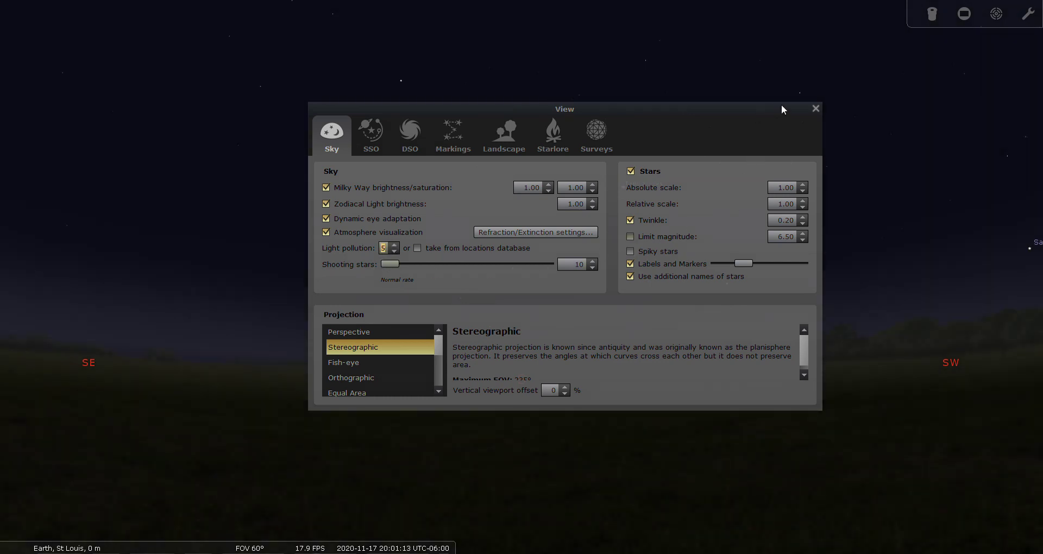
left_click(815, 110)
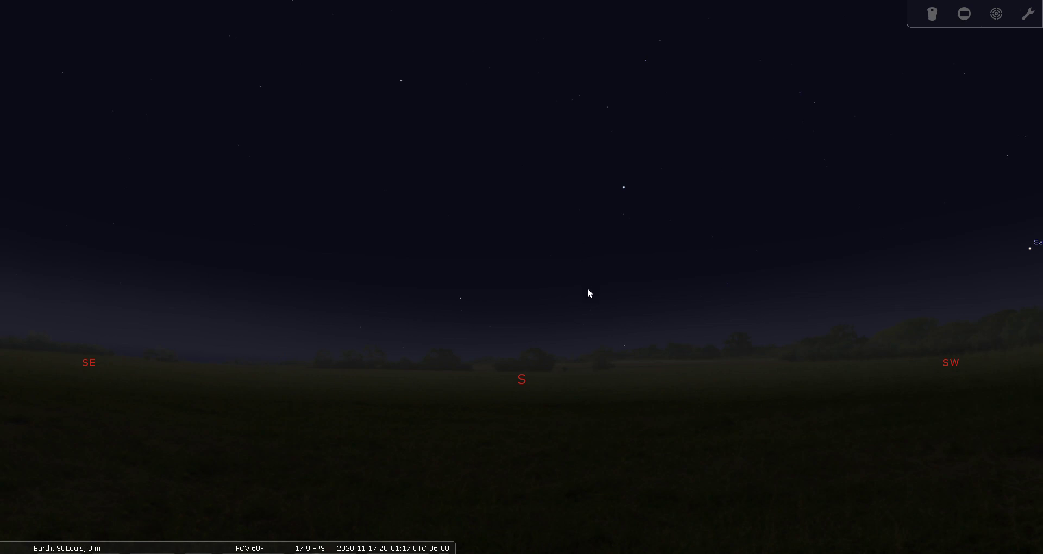
left_click_drag(541, 288, 533, 397)
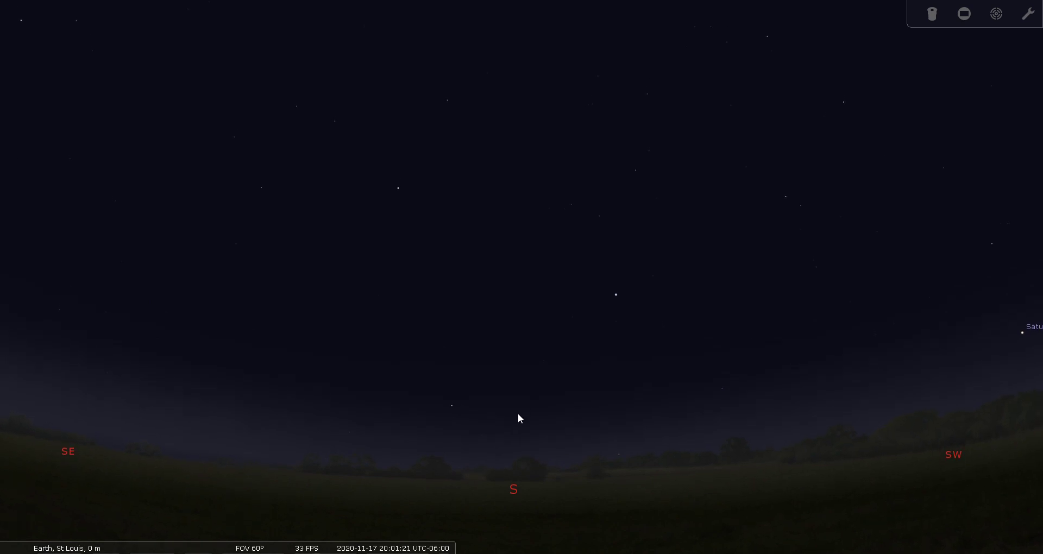
- Look up from the southern horizon until Mars and the Andromedids radiant appear
mouse_move(377, 549)
left_click_drag(401, 345, 401, 422)
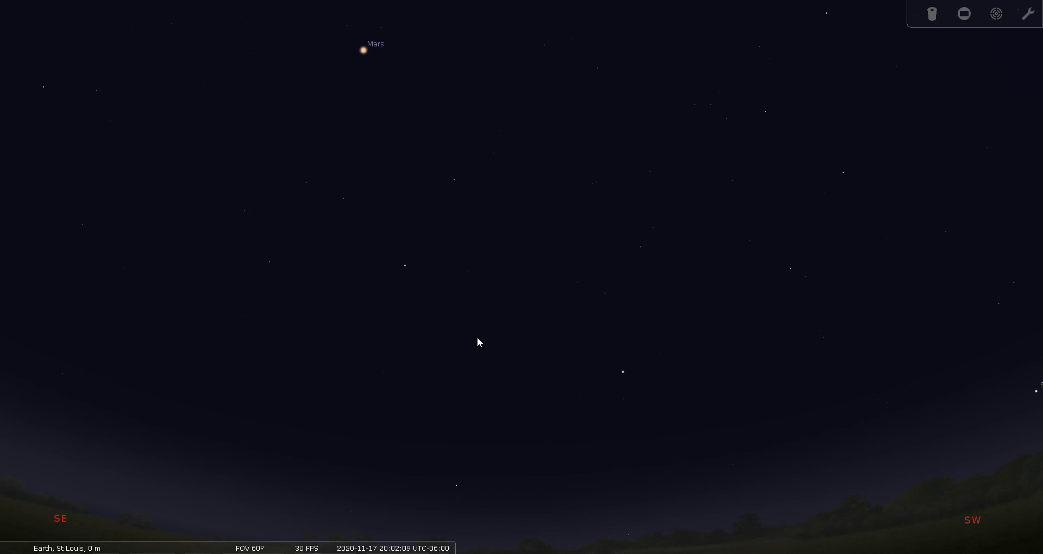
left_click_drag(477, 337, 435, 407)
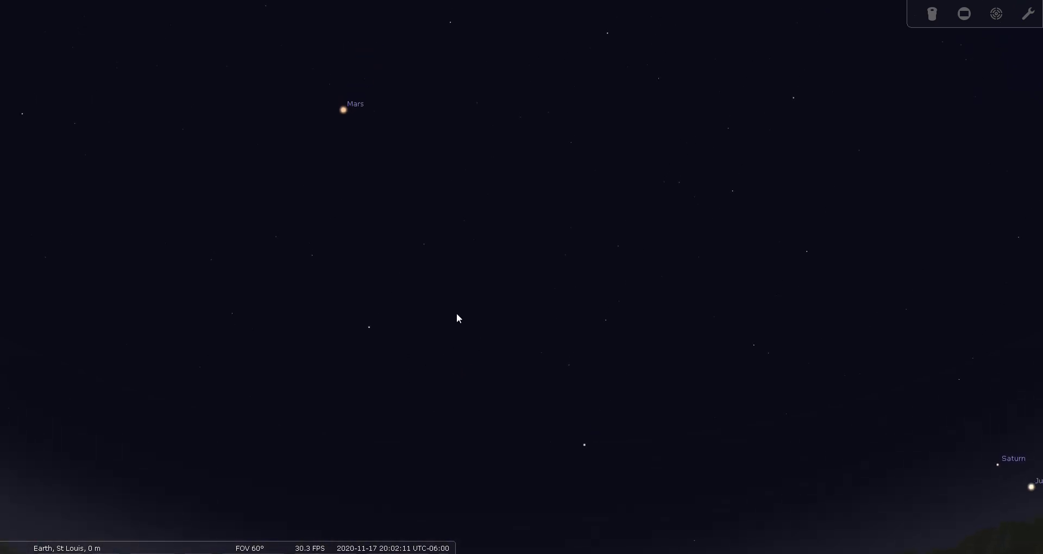
left_click_drag(459, 318, 457, 458)
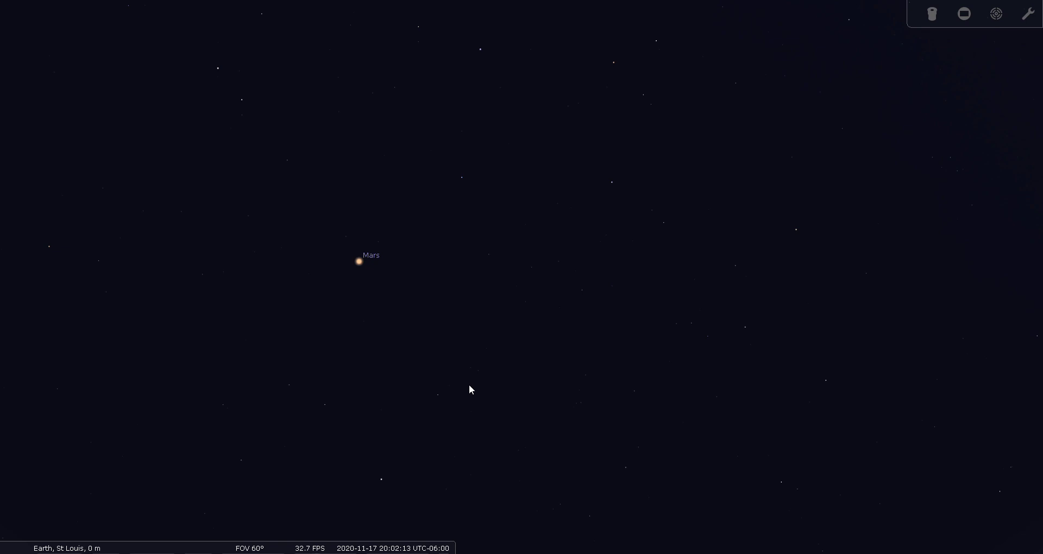
left_click_drag(471, 390, 502, 469)
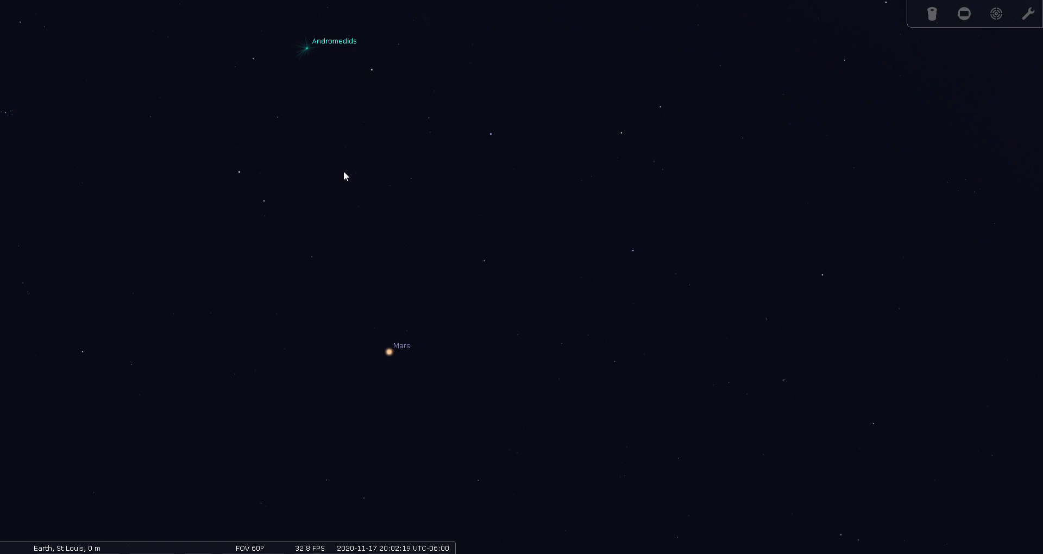
- Hide the Andromedids meteor-shower radiant with Ctrl+Shift+M and pan the stars around Mars
key("ctrl+shift+m")
left_click_drag(450, 217, 500, 237)
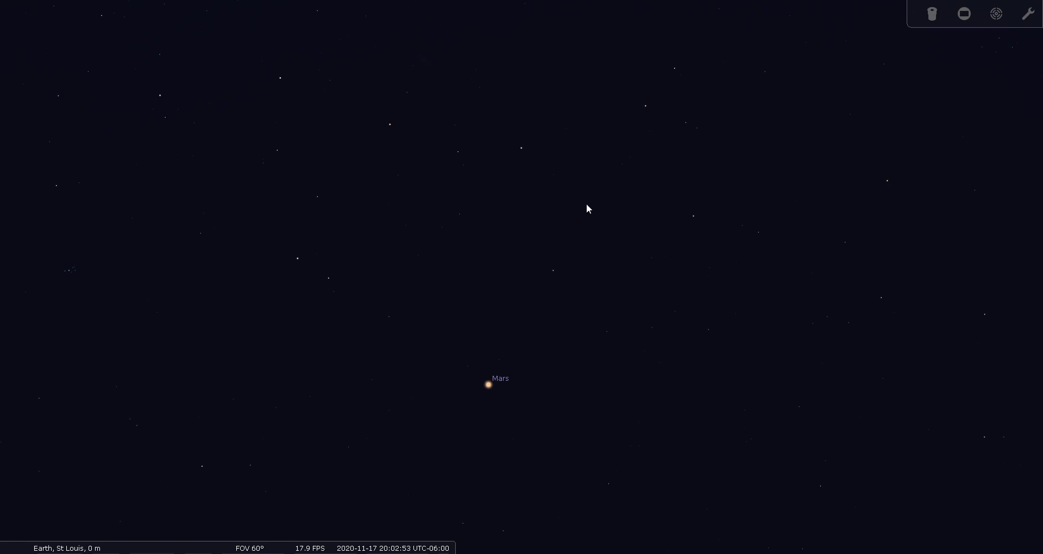
left_click_drag(593, 191, 601, 189)
mouse_move(572, 153)
left_mouse_down()
mouse_move(578, 187)
mouse_move(567, 137)
left_mouse_up()
left_click_drag(645, 284, 594, 211)
- Explore the star field near Mars around Pisces, Aries, Cetus and Aquarius
left_click_drag(647, 305, 652, 348)
left_click_drag(689, 351, 729, 322)
left_click_drag(654, 363, 687, 285)
left_click_drag(624, 321, 632, 277)
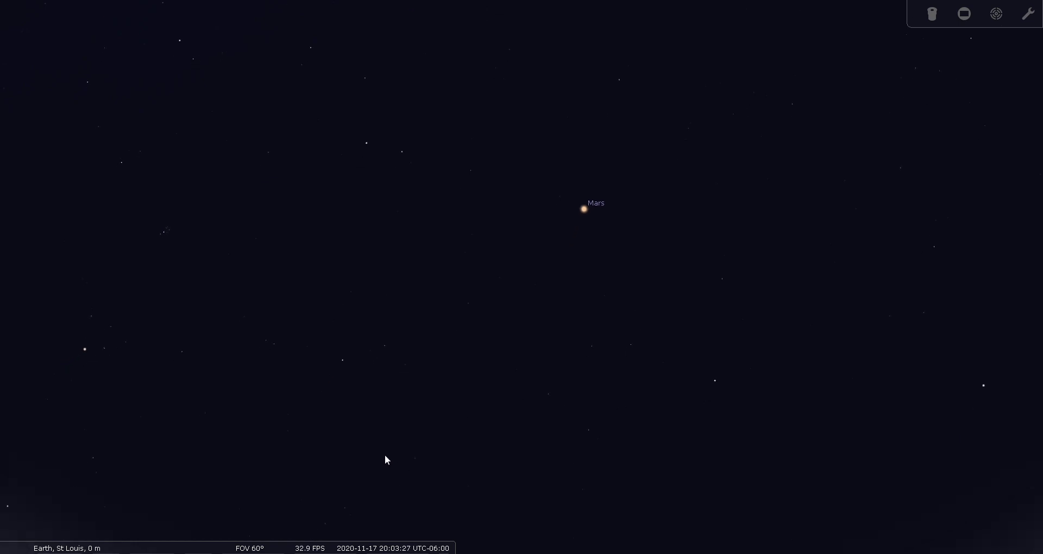
left_click_drag(359, 361, 277, 400)
left_click_drag(429, 416, 426, 375)
left_click_drag(579, 303, 532, 313)
key("Left")
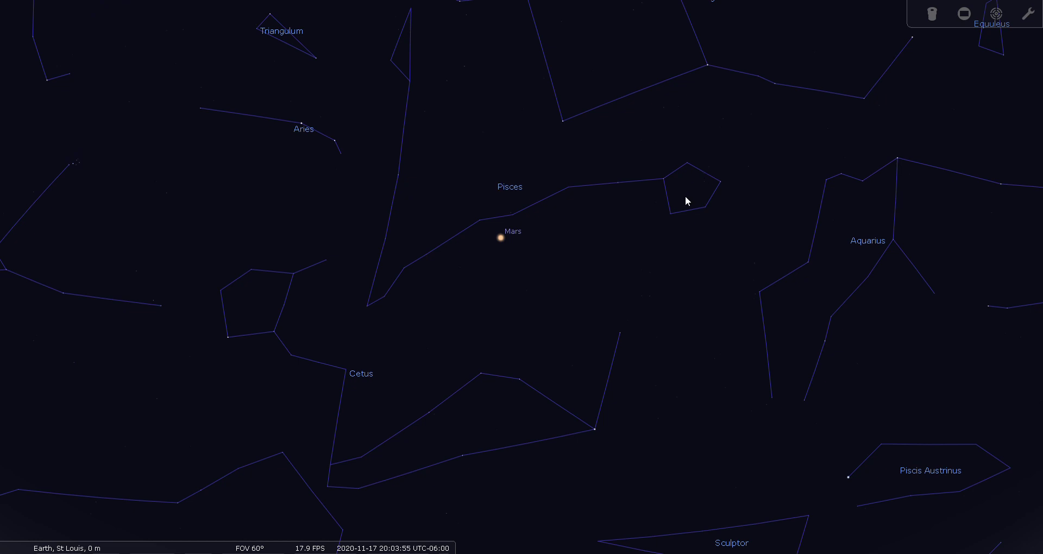
key("c")
key("v")
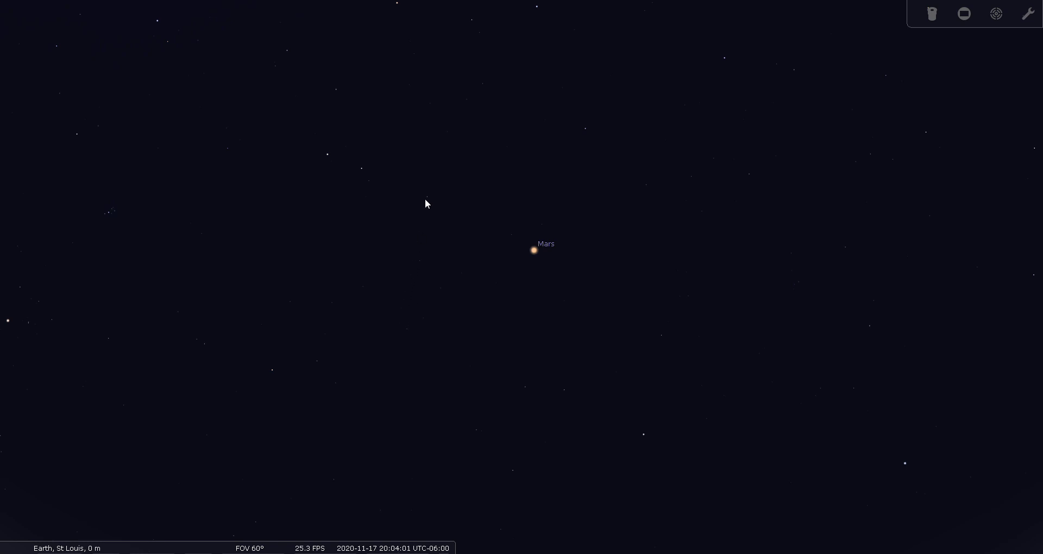
left_click_drag(443, 106, 476, 148)
left_click_drag(788, 239, 759, 239)
left_click_drag(254, 323, 312, 306)
- Turn on constellation lines and names, then centre Aries with Capella, Auriga and Andromeda visible
key("c")
key("v")
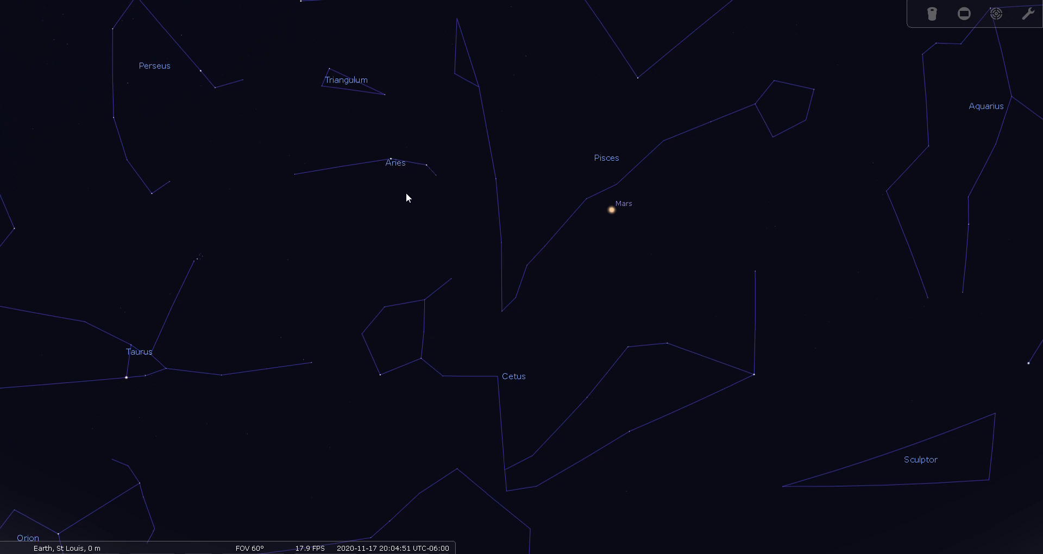
left_click_drag(409, 173, 442, 202)
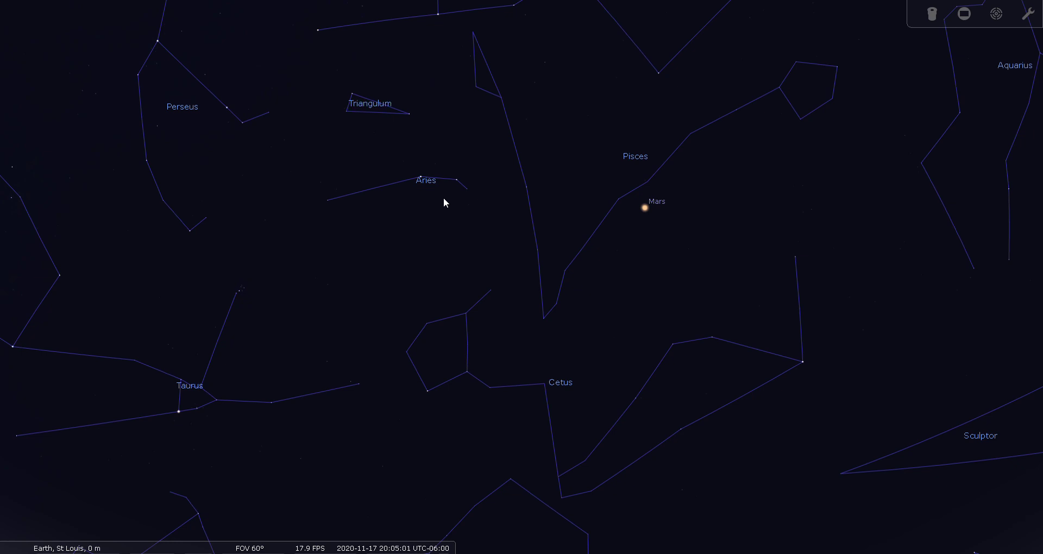
key("Left")
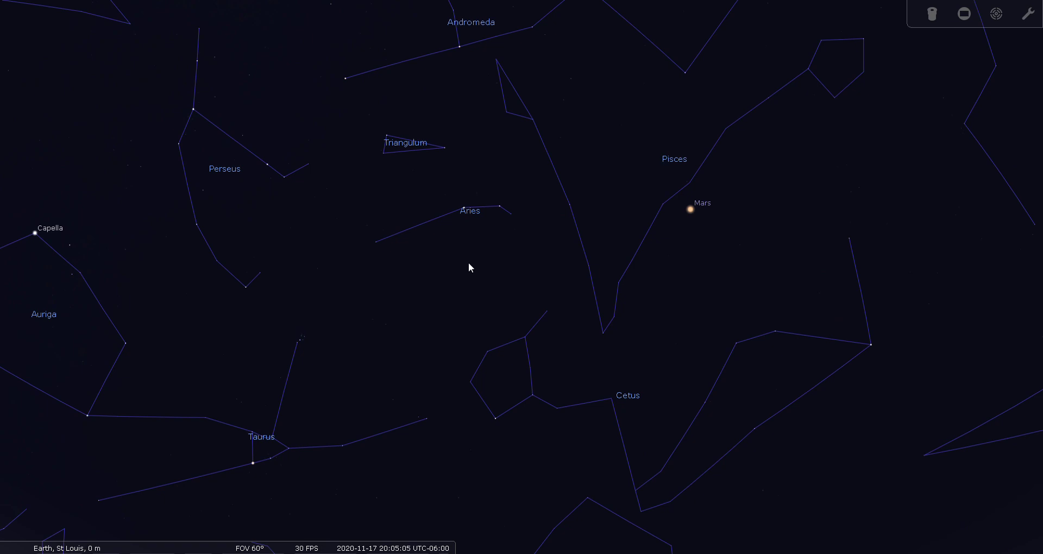
- Toggle constellation names and boundaries, then switch on the illustrated constellation art around Aries
key("v")
key("b")
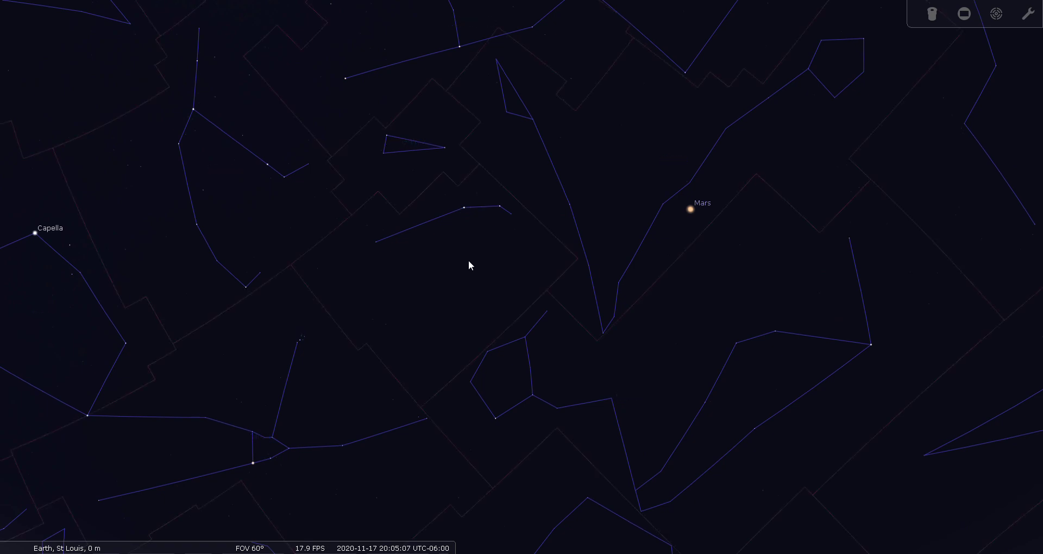
key("v")
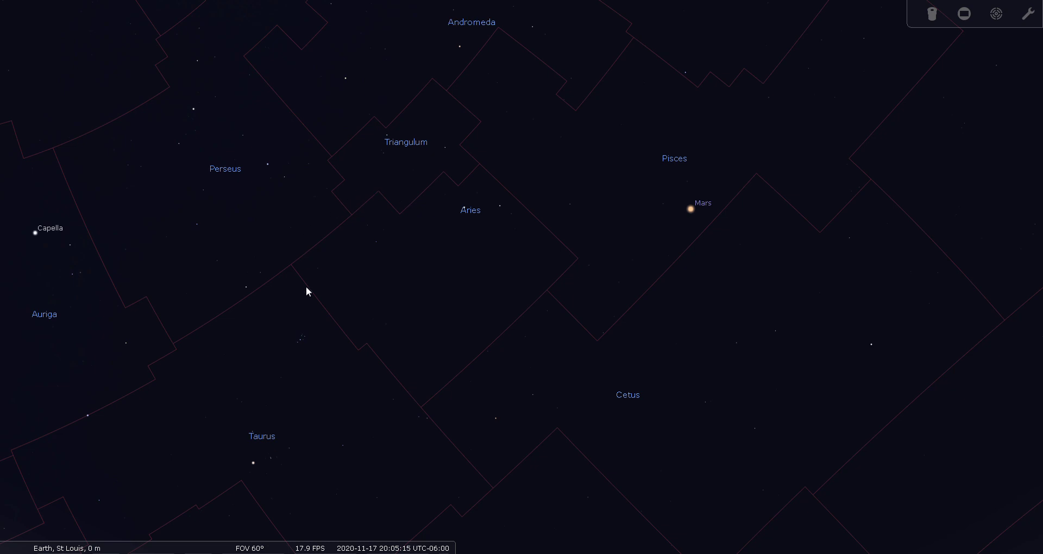
key("b")
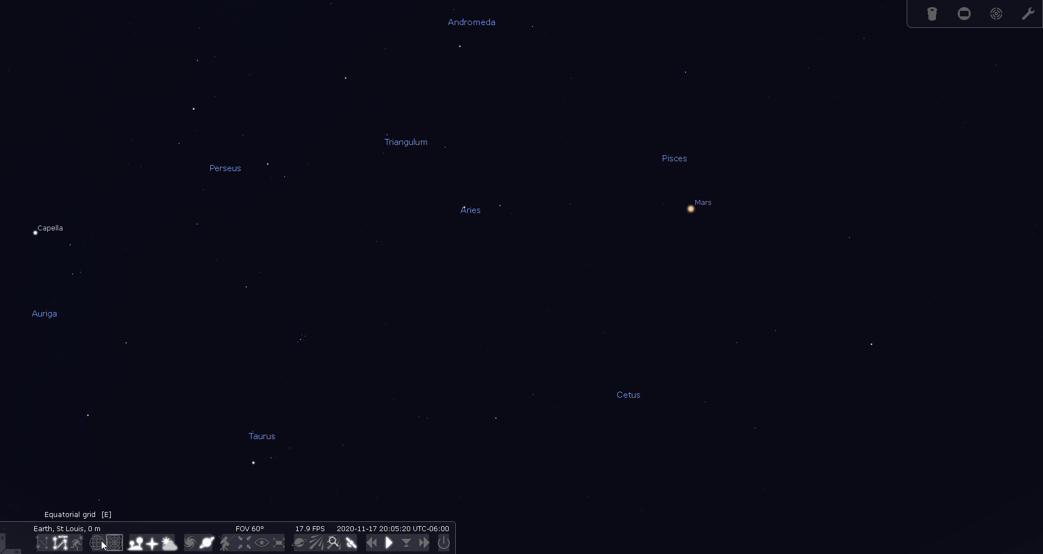
left_click(77, 542)
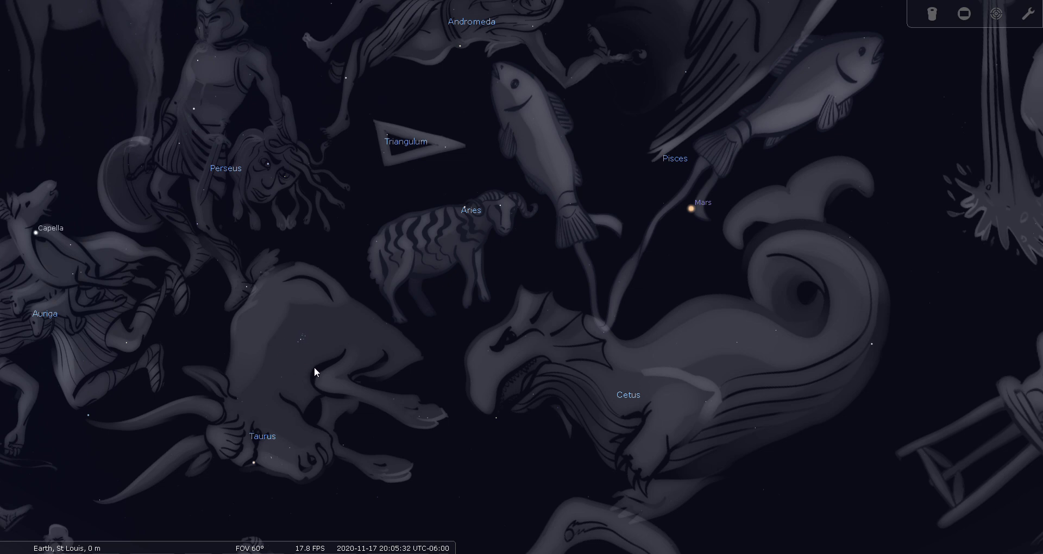
- Inspect Aldebaran, turn on constellation boundaries, deselect the star and hide constellation names
left_click(254, 462)
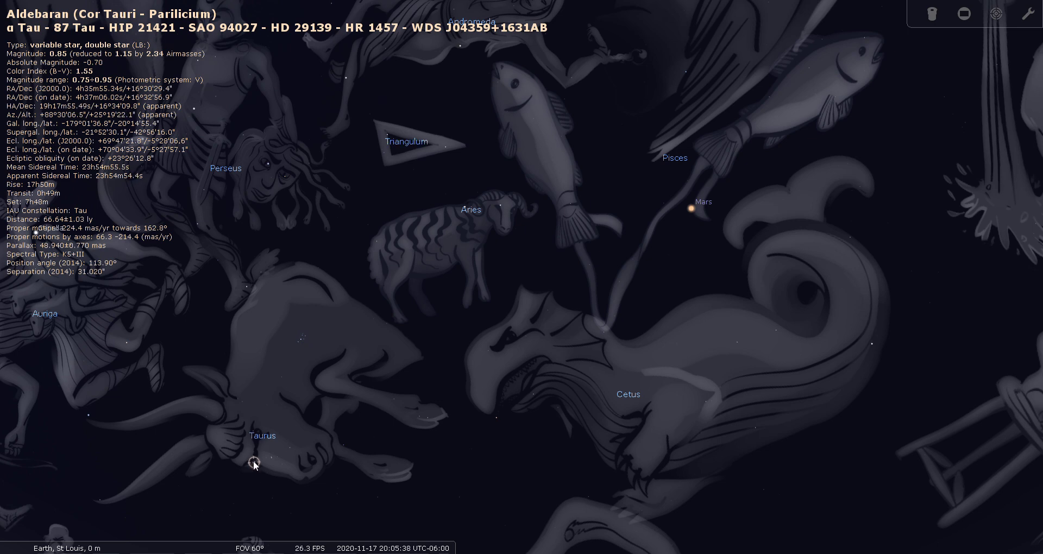
right_click(253, 461)
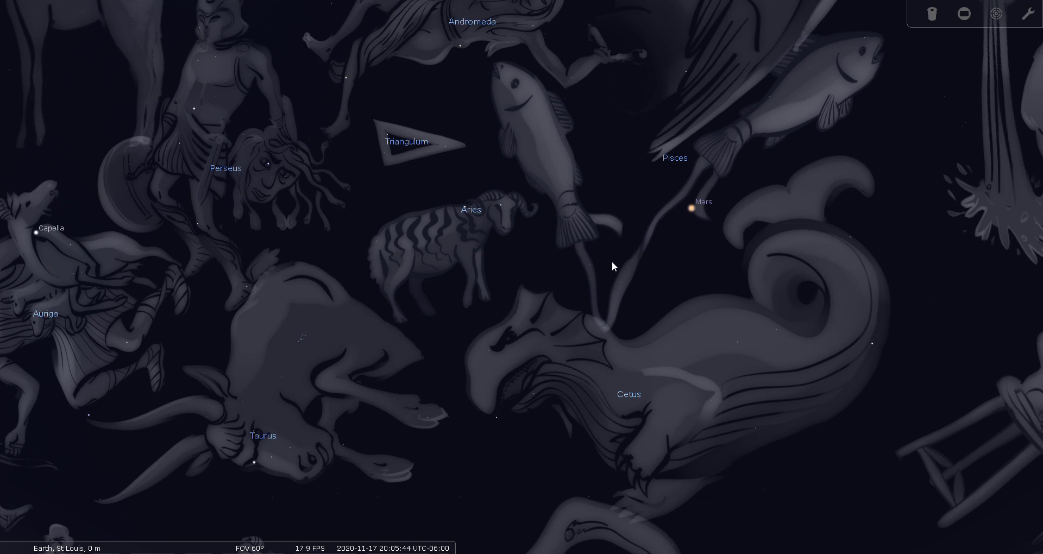
left_click(253, 462)
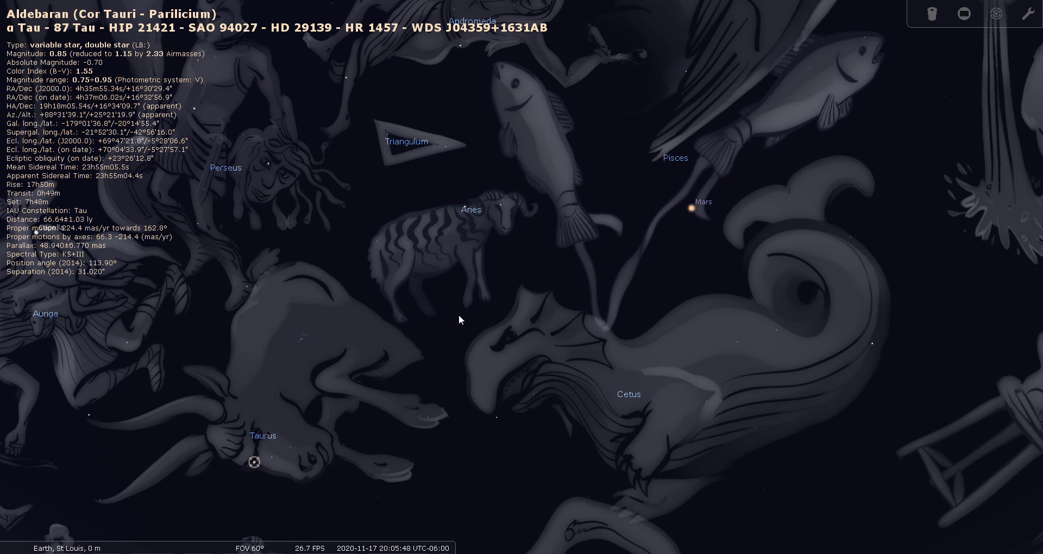
key("b")
right_click(429, 320)
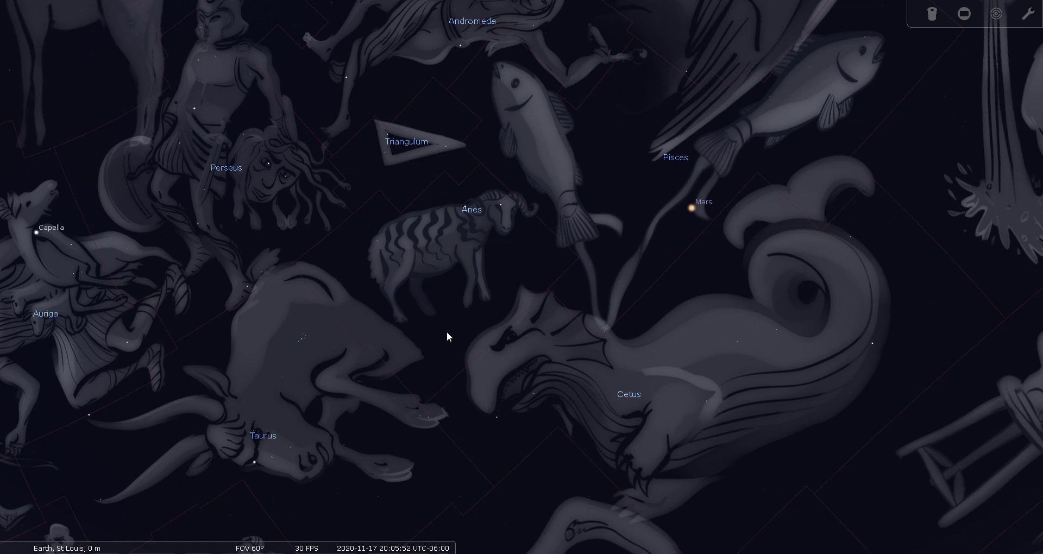
key("v")
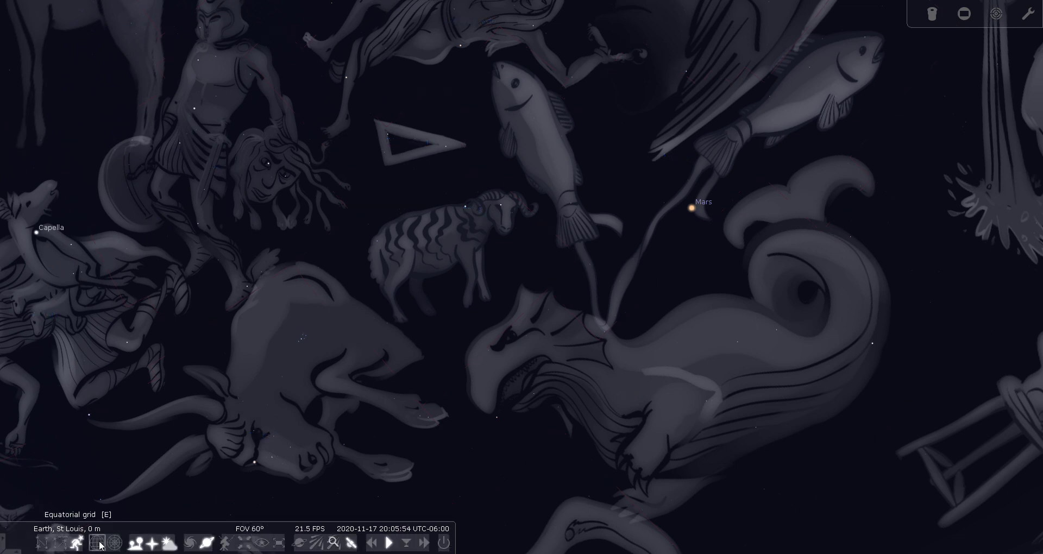
- Turn off constellation art, briefly show the ecliptic, names and boundaries, then hide all three
left_click(77, 542)
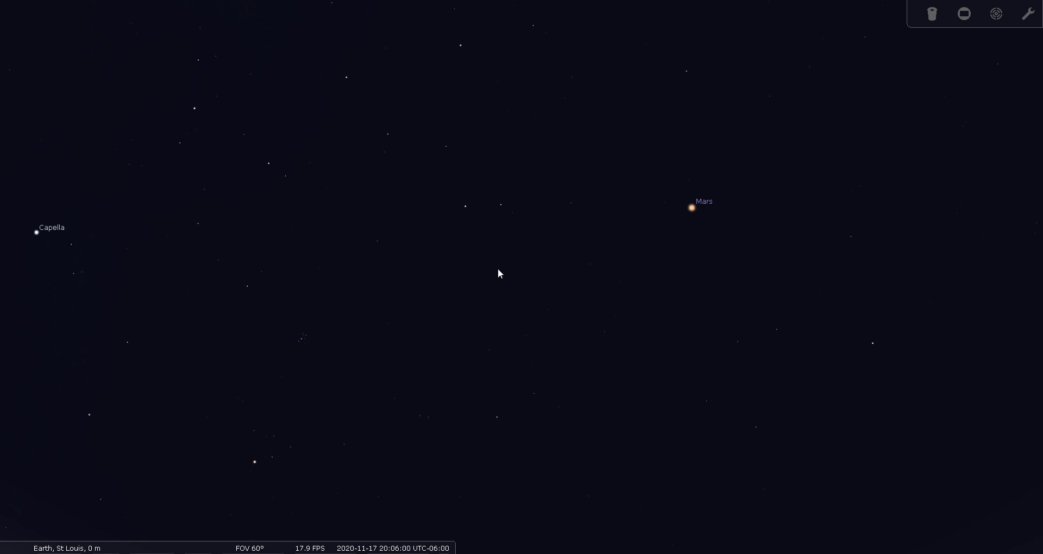
key("comma")
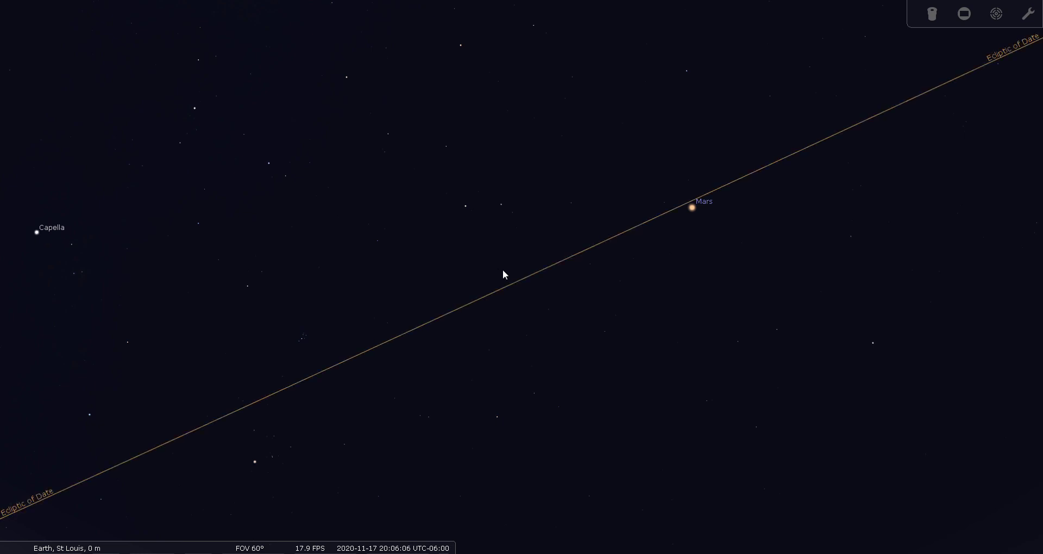
key("n")
key("b")
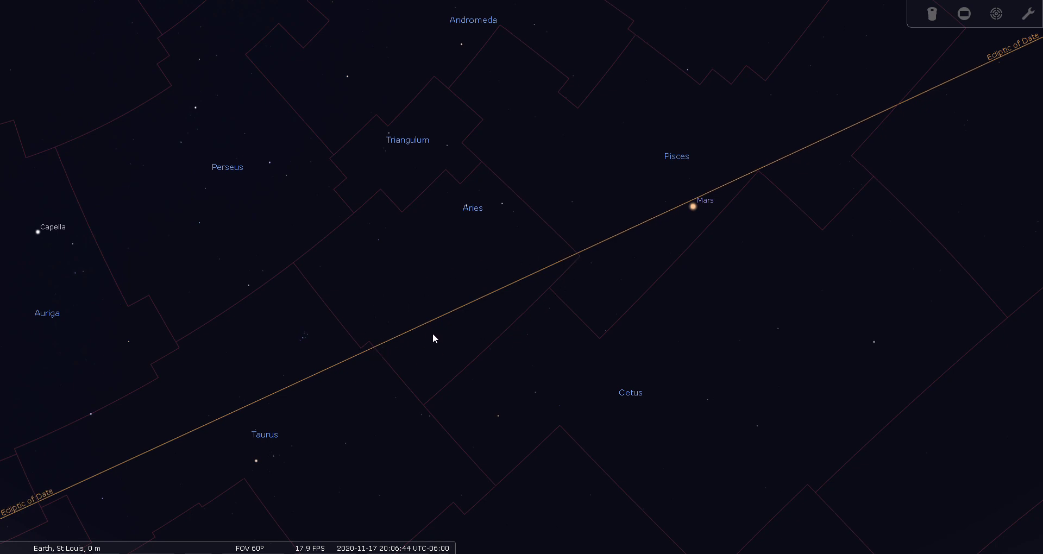
key("comma")
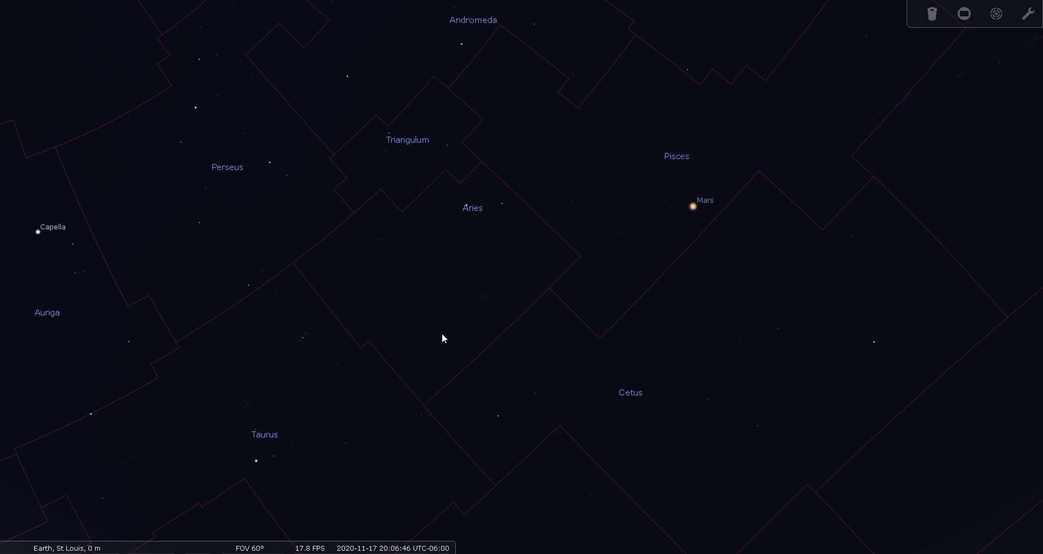
key("v")
key("b")
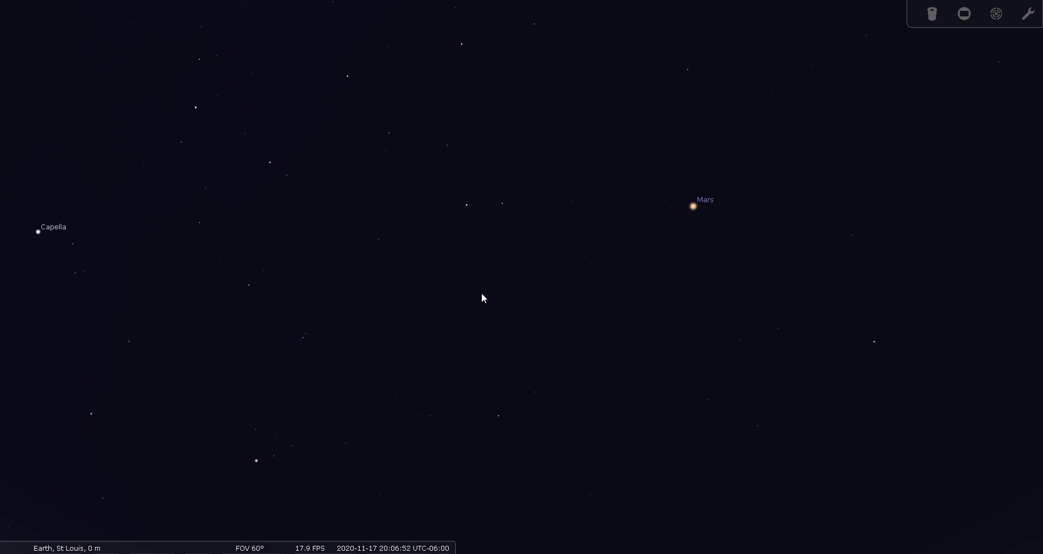
- Frame Aries and compare Hamal with Sheratan, ending on Sheratan's details (β Ari, magnitude 2.60)
left_click_drag(496, 283, 507, 302)
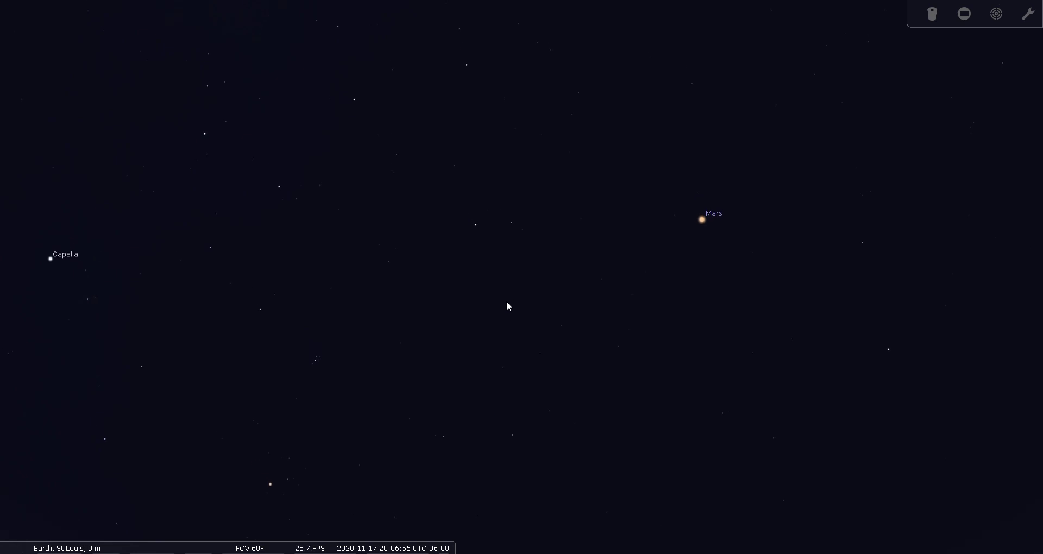
left_click(476, 225)
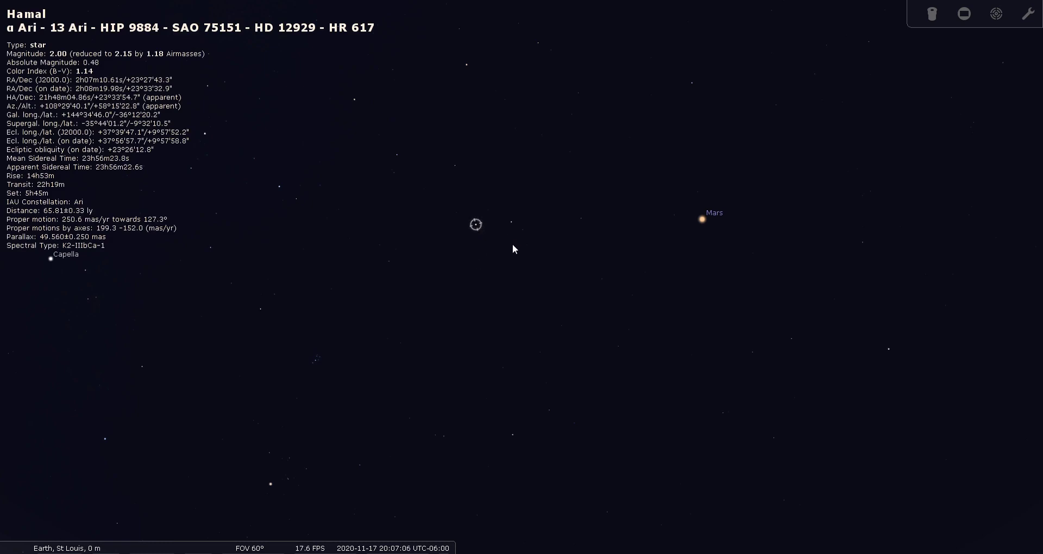
left_click(511, 222)
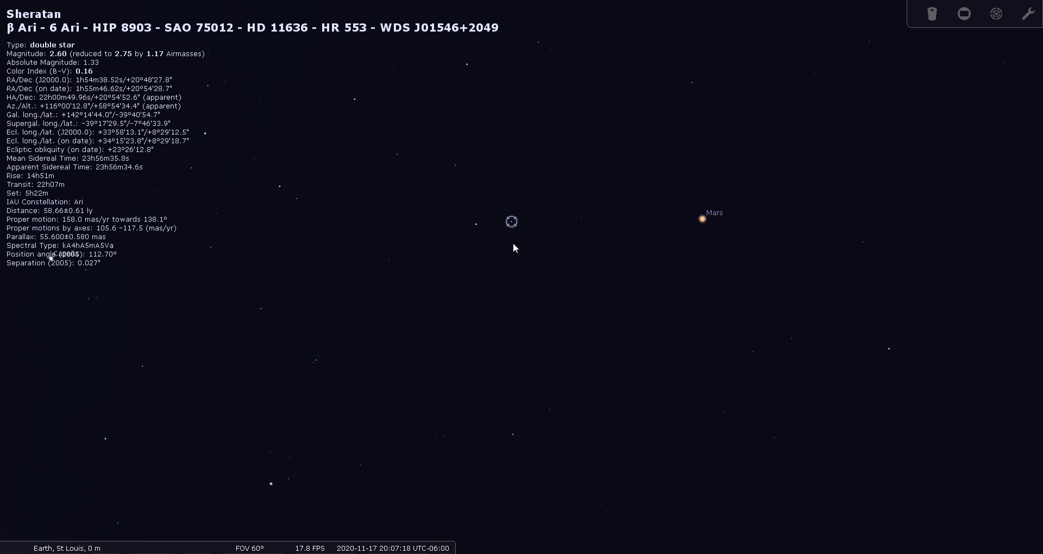
left_click_drag(522, 249, 513, 306)
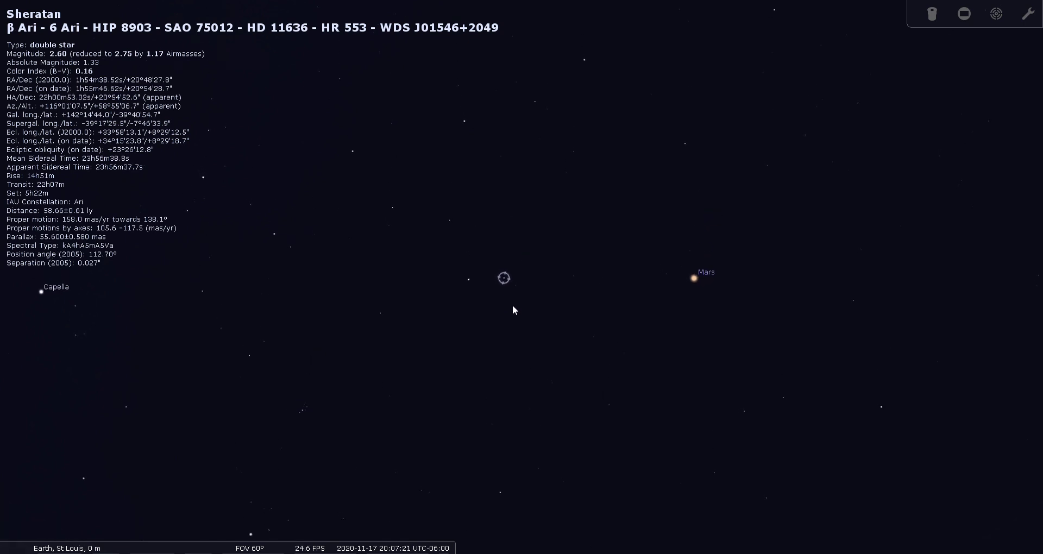
left_click(469, 280)
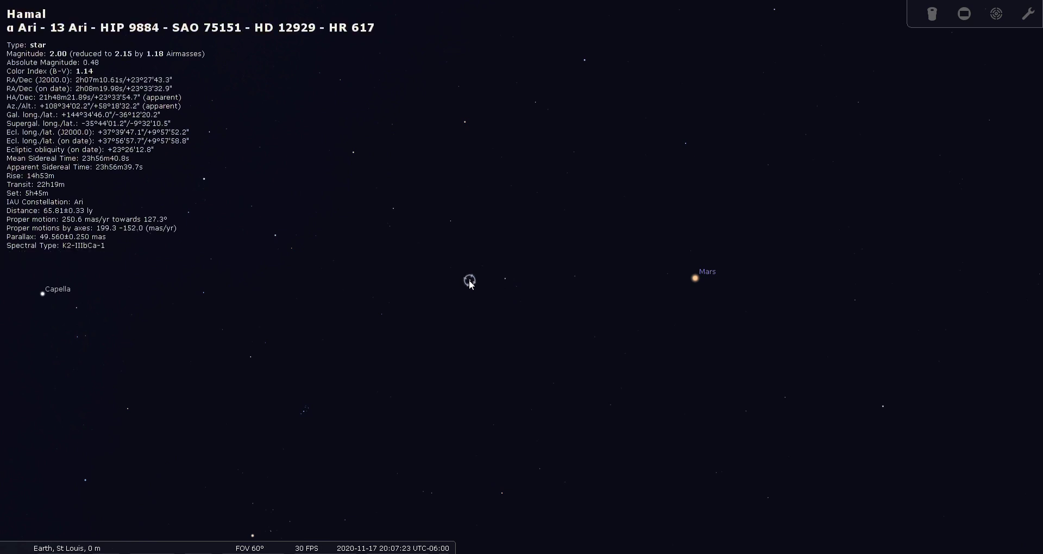
left_click(505, 279)
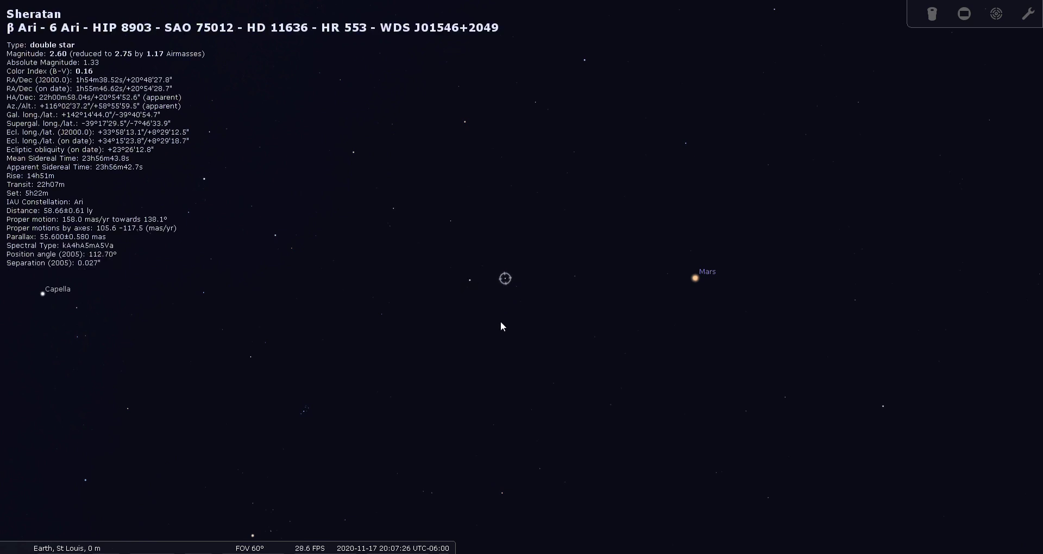
- Centre Sheratan with finder circles and view it through a 13mm Nagler on a Celestron C8 at 156.3×
left_click(996, 14)
scroll(556, 320, "up", 2)
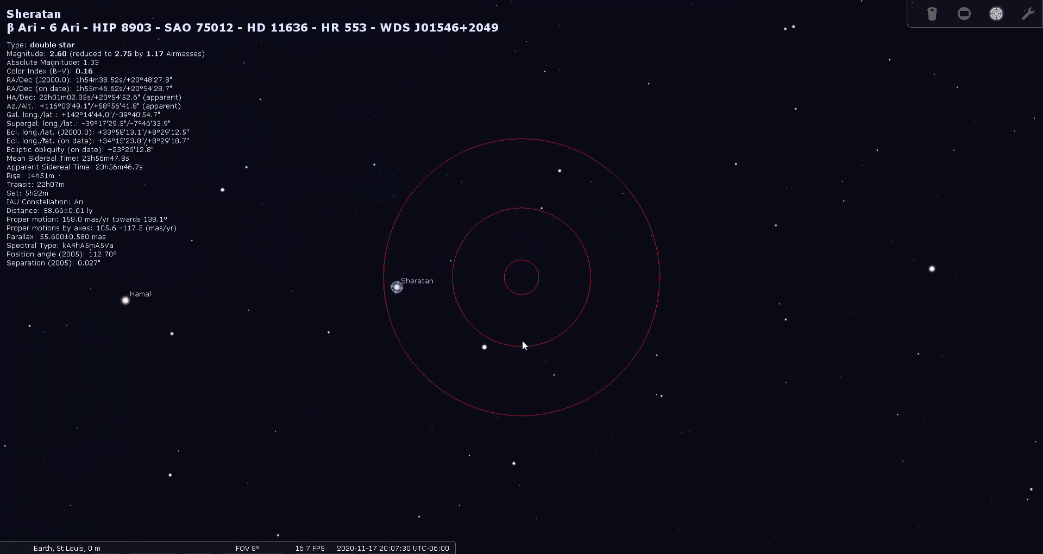
left_click_drag(522, 341, 630, 324)
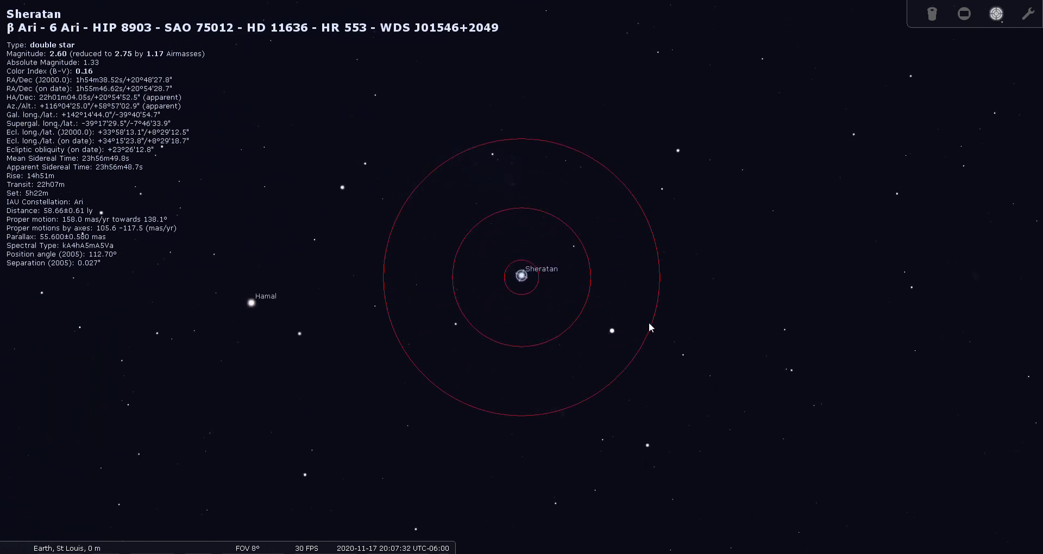
scroll(565, 334, "up", 2)
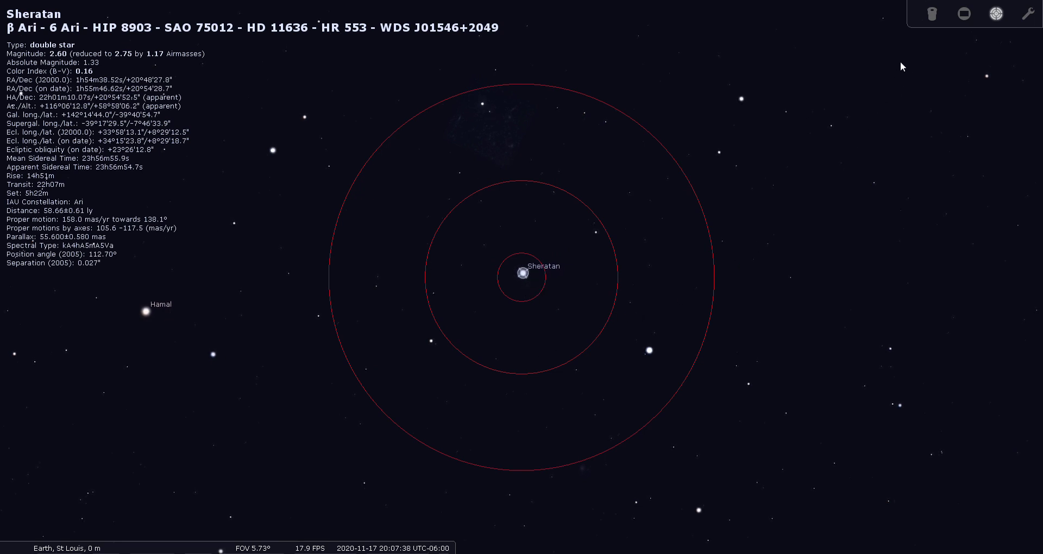
left_click(932, 13)
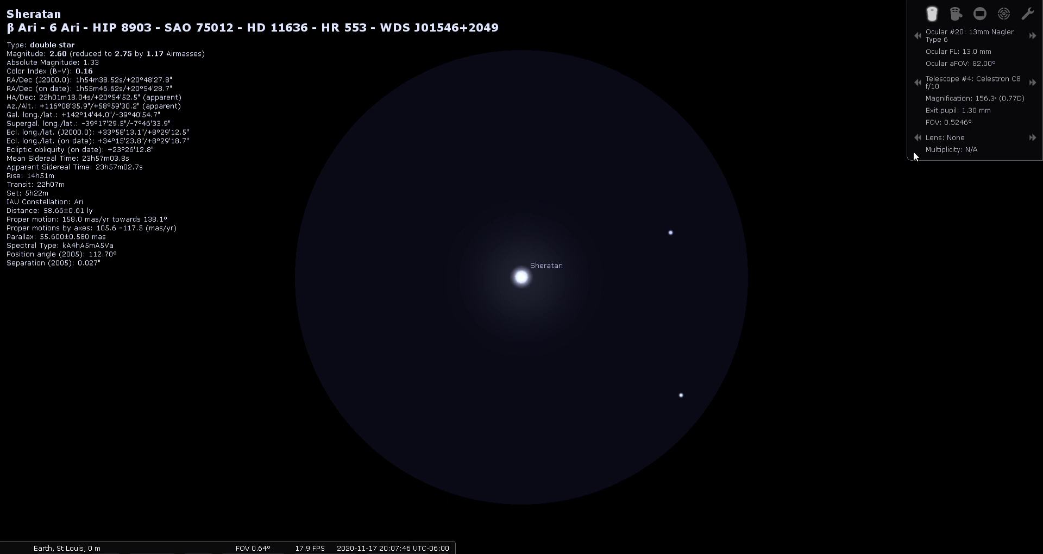
- Leave the eyepiece view, zoom on Sheratan and back out to 60° with finder circles, then deselect Sheratan
left_click(1004, 14)
scroll(535, 291, "up", 3)
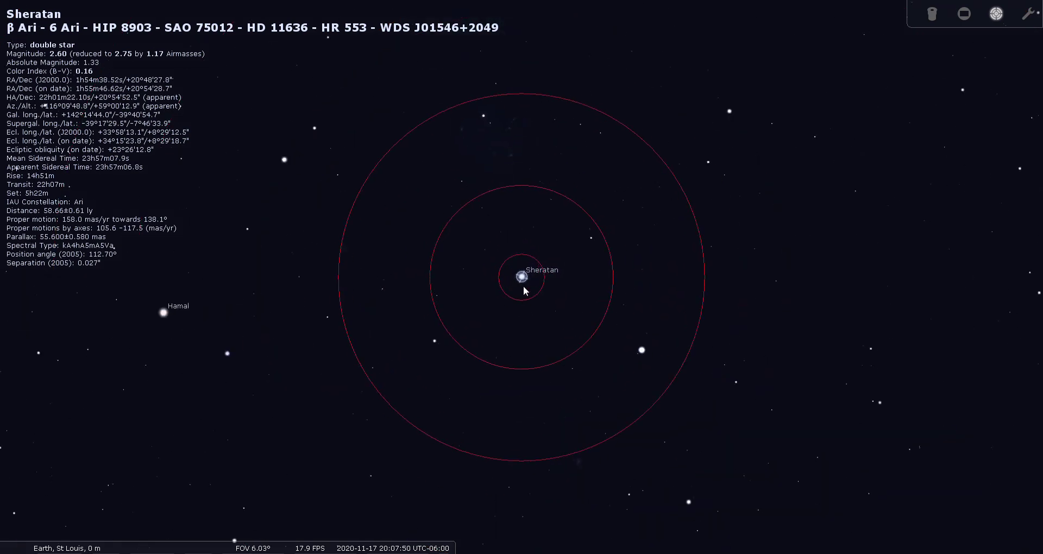
scroll(527, 287, "up", 6)
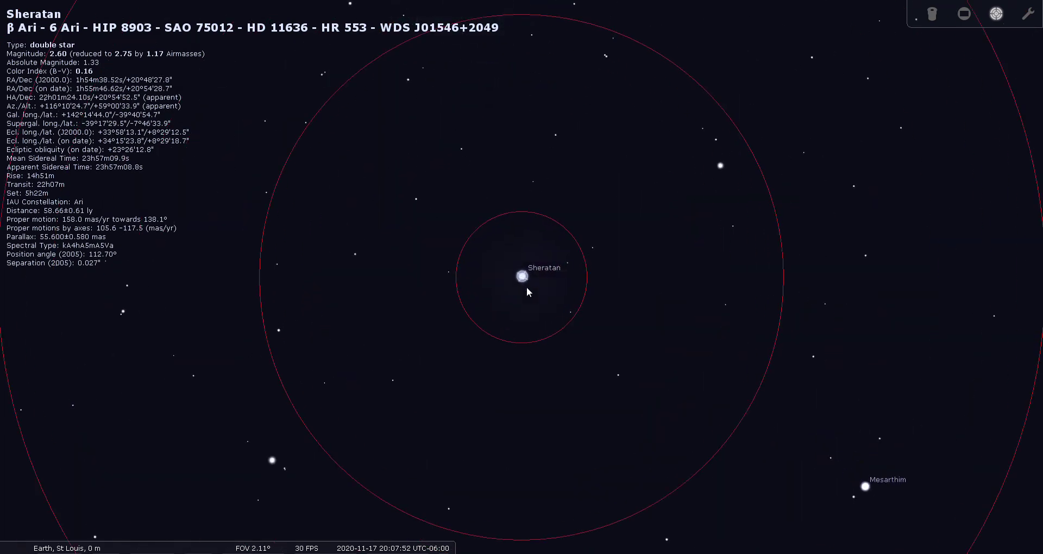
scroll(526, 290, "up", 5)
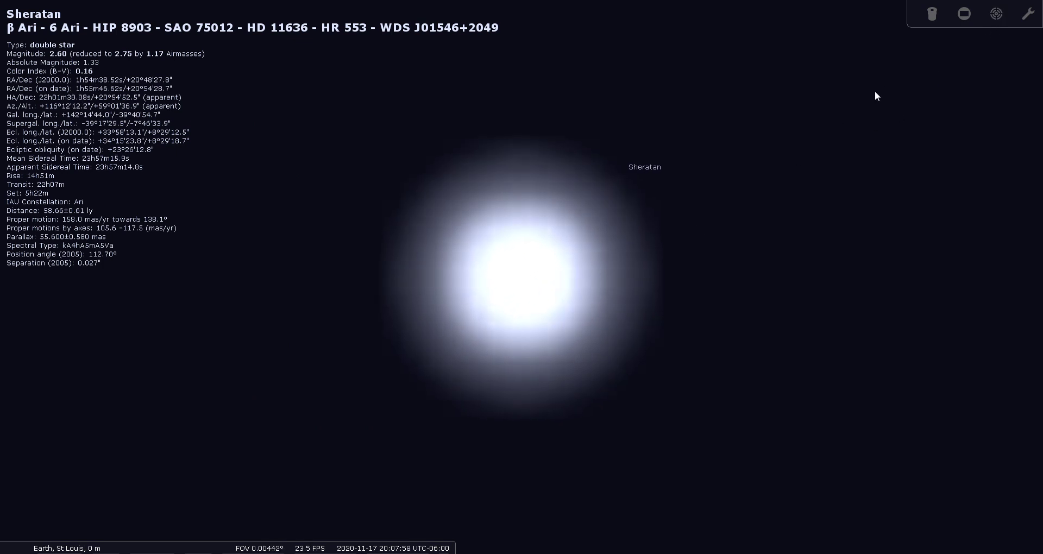
left_click(996, 14)
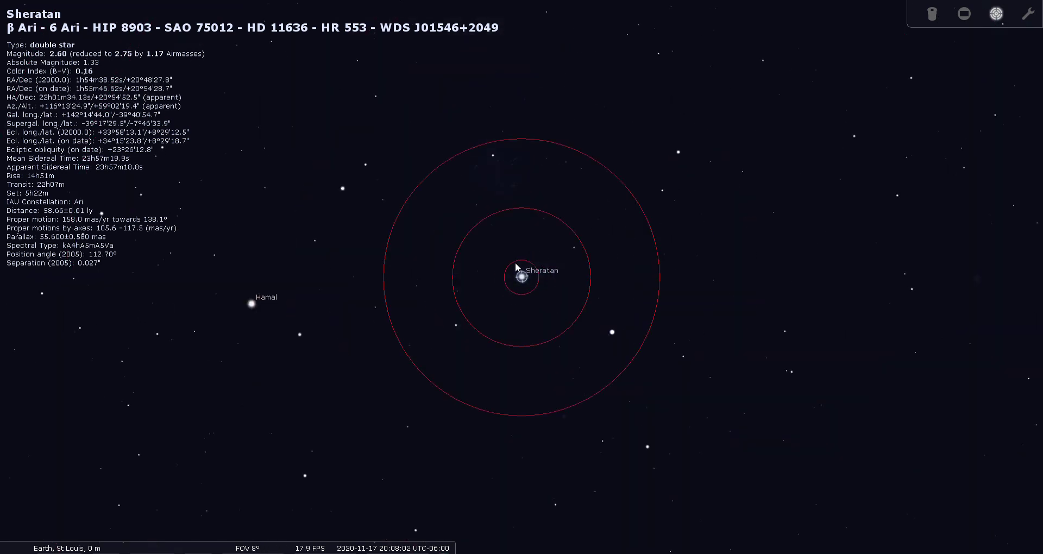
scroll(515, 262, "down", 5)
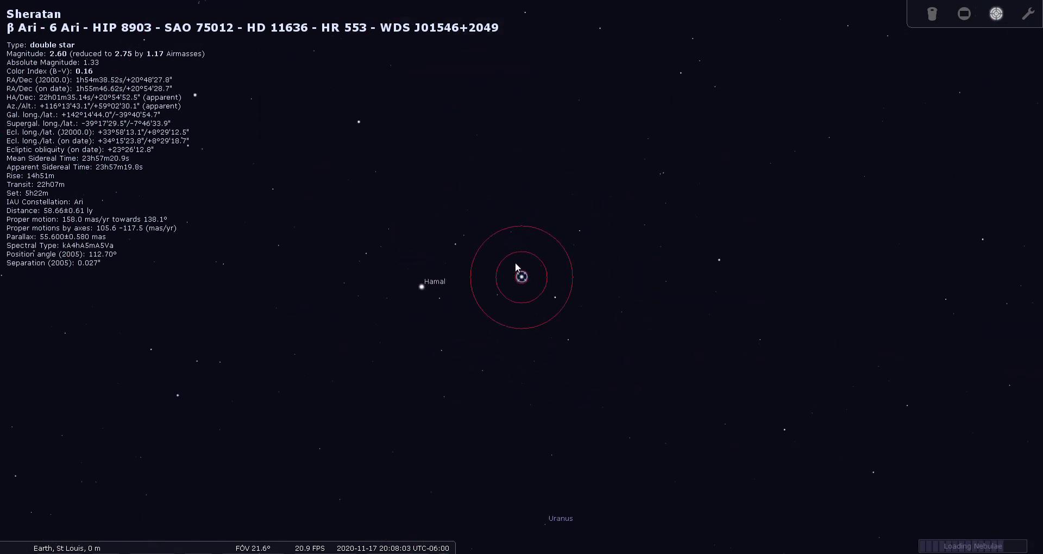
right_click(471, 274)
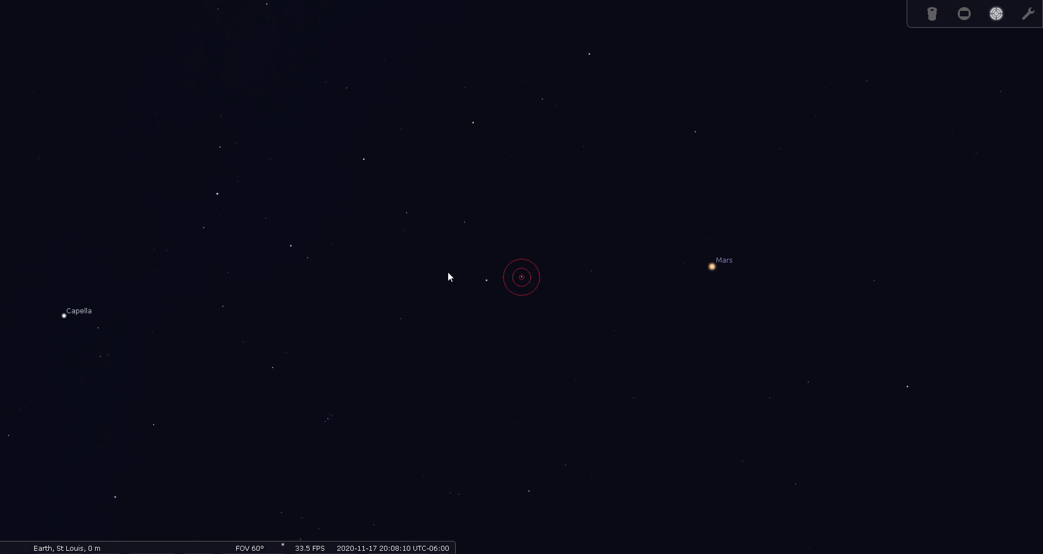
- Turn off the finder circles and set light pollution to 2 in the sky and viewing options
left_click(989, 14)
mouse_move(12, 409)
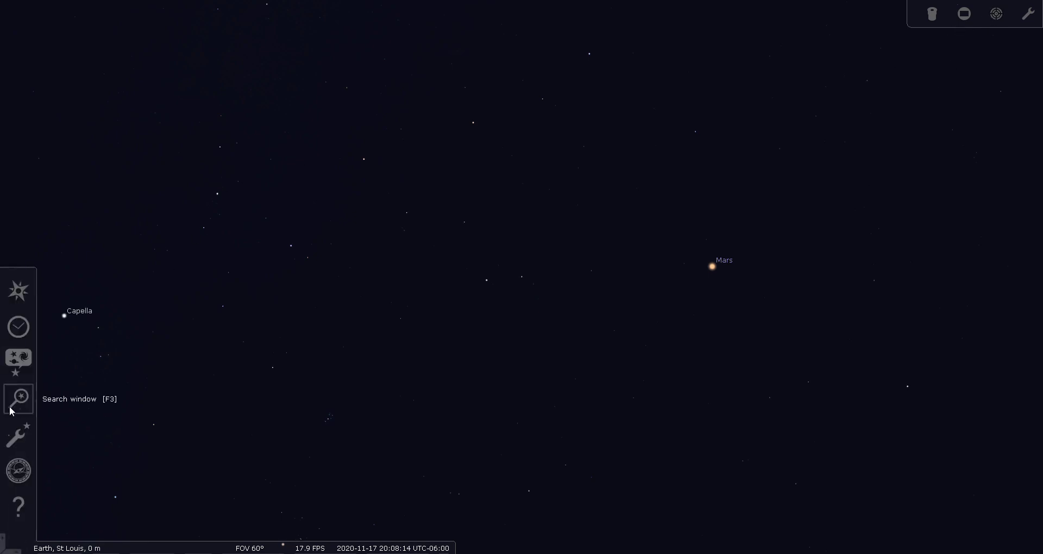
left_click(18, 363)
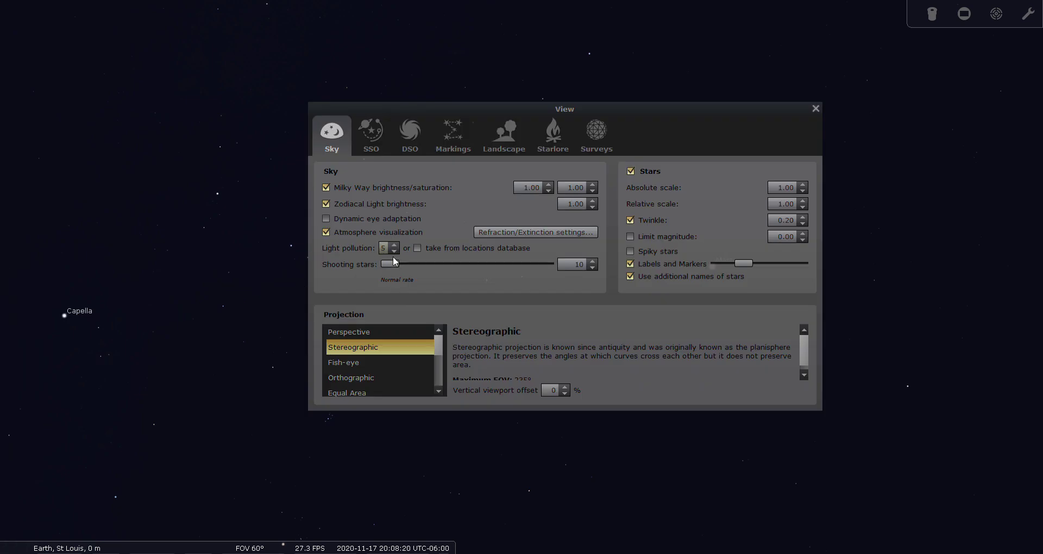
scroll(397, 251, "down", 3)
left_click(394, 250)
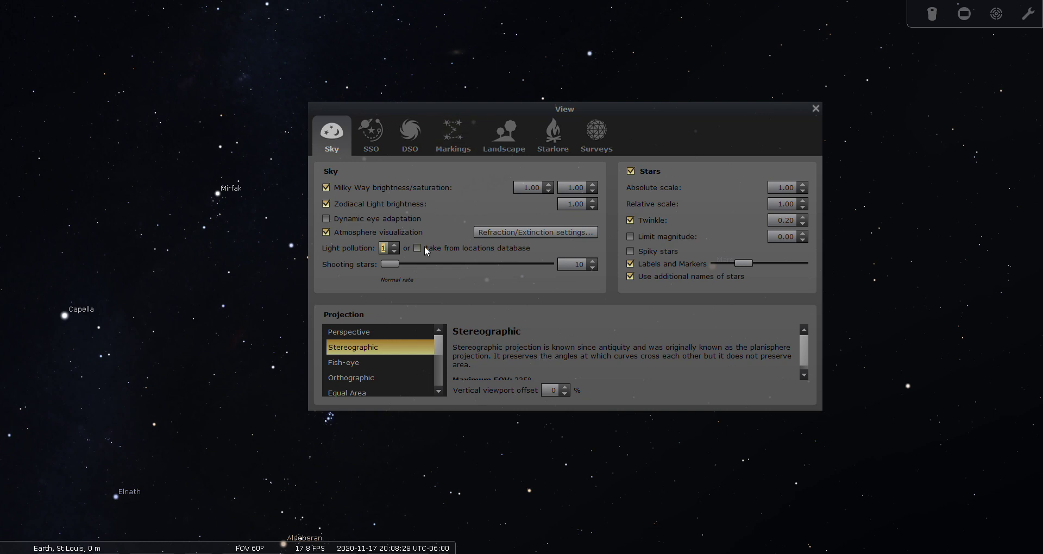
left_click(394, 245)
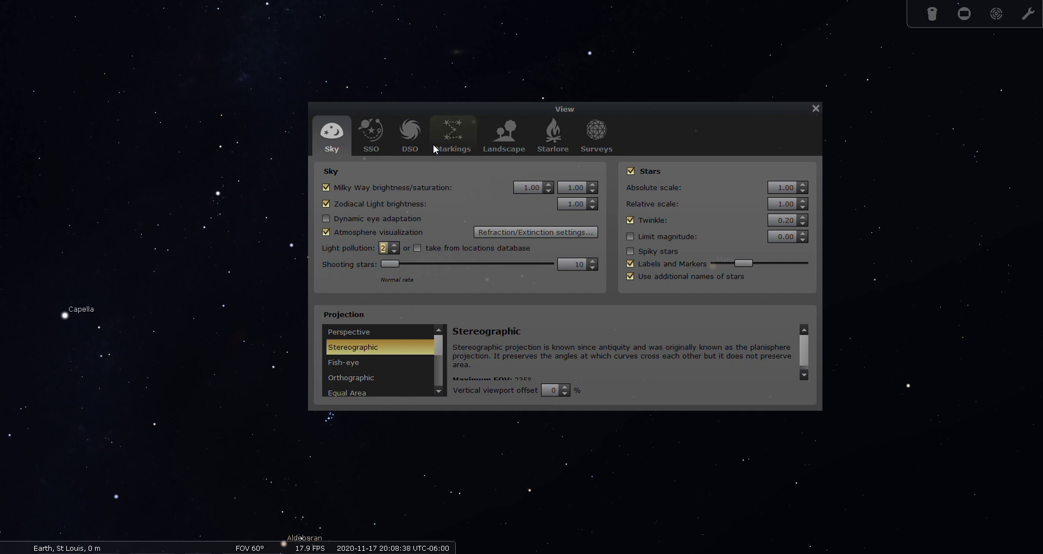
- Close the viewing options window and shift the star field upward
mouse_move(436, 111)
left_mouse_down()
mouse_move(491, 230)
mouse_move(420, 118)
left_mouse_up()
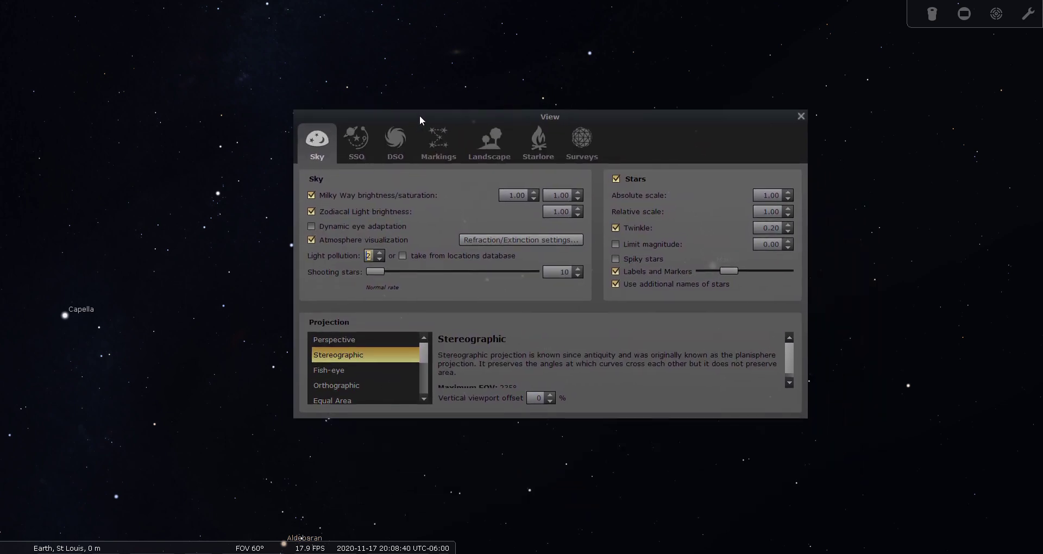
left_click(799, 113)
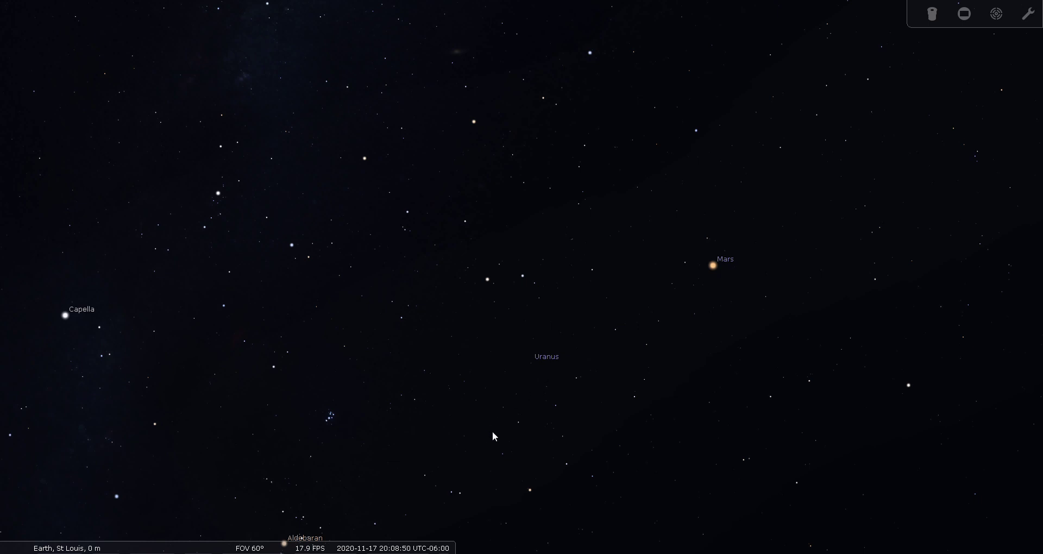
left_click_drag(492, 433, 498, 364)
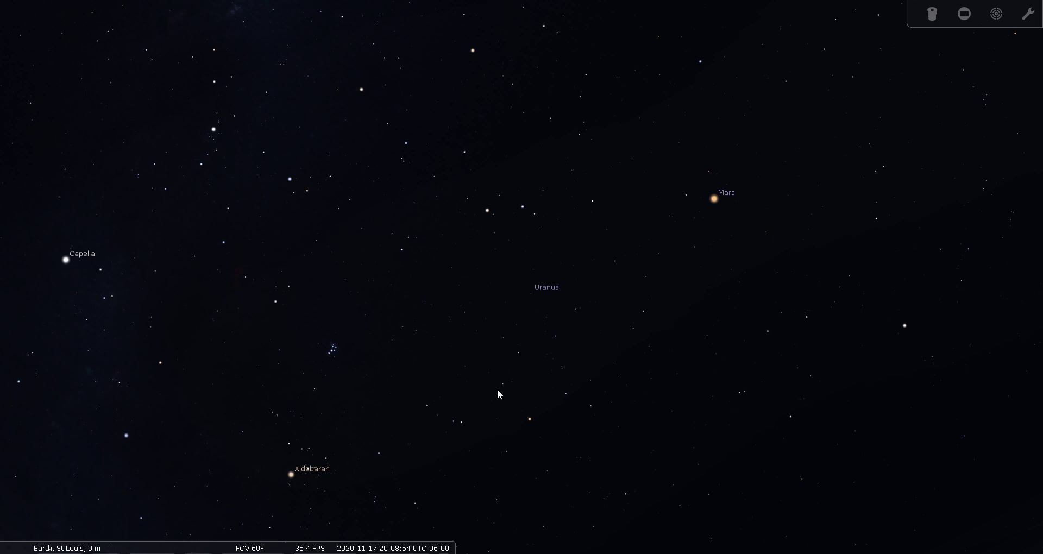
- Pan around the sky and bring the Pleiades back toward the centre near Capella and Mars
left_click_drag(687, 376, 601, 411)
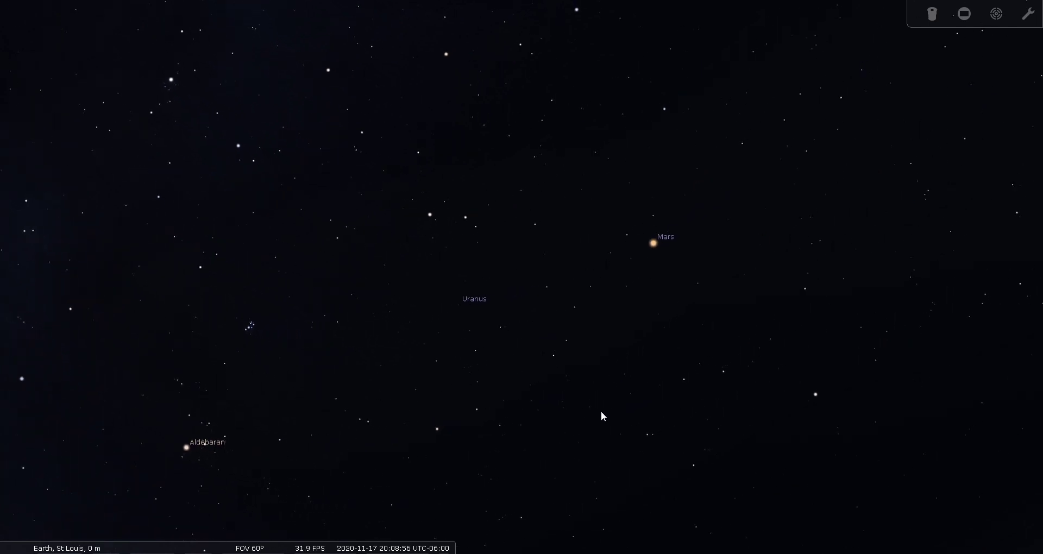
left_click_drag(764, 315, 603, 338)
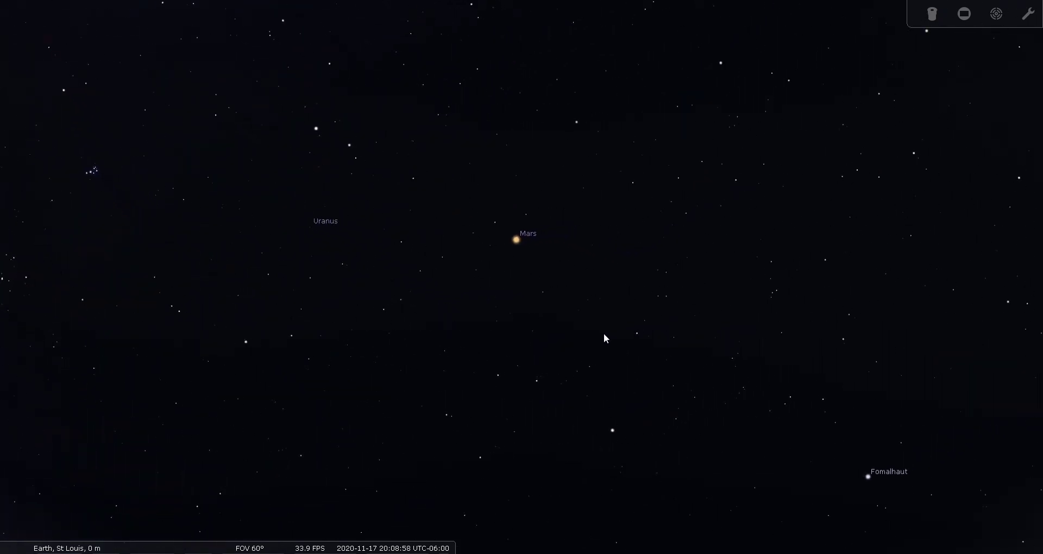
left_click_drag(576, 233, 607, 431)
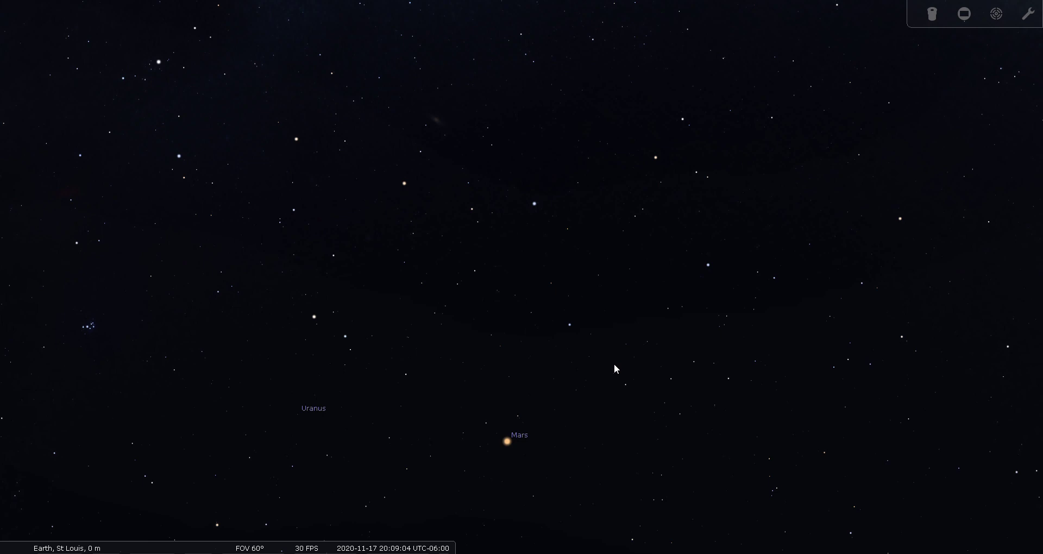
left_click_drag(666, 251, 658, 303)
key("Left")
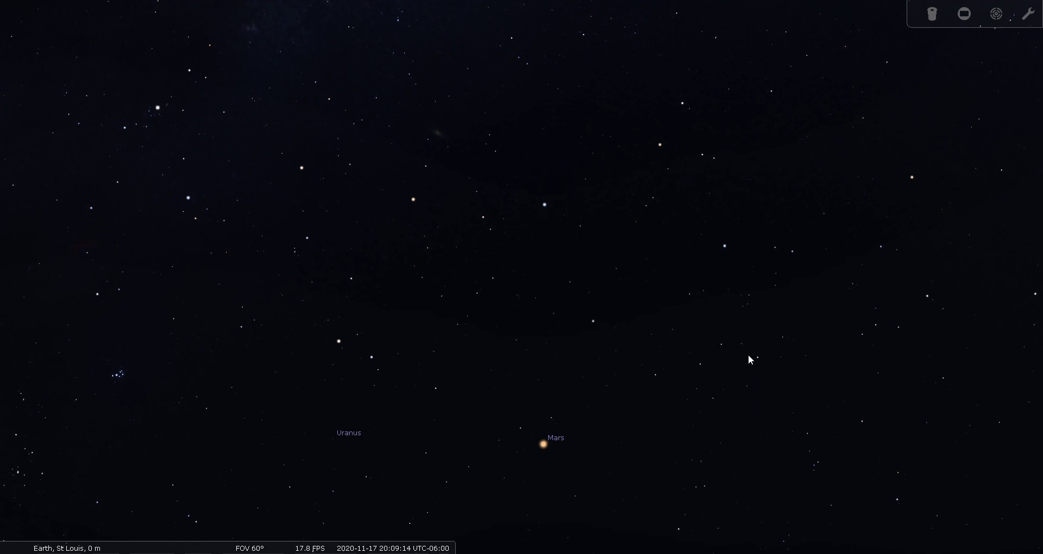
key("Left")
key("Down")
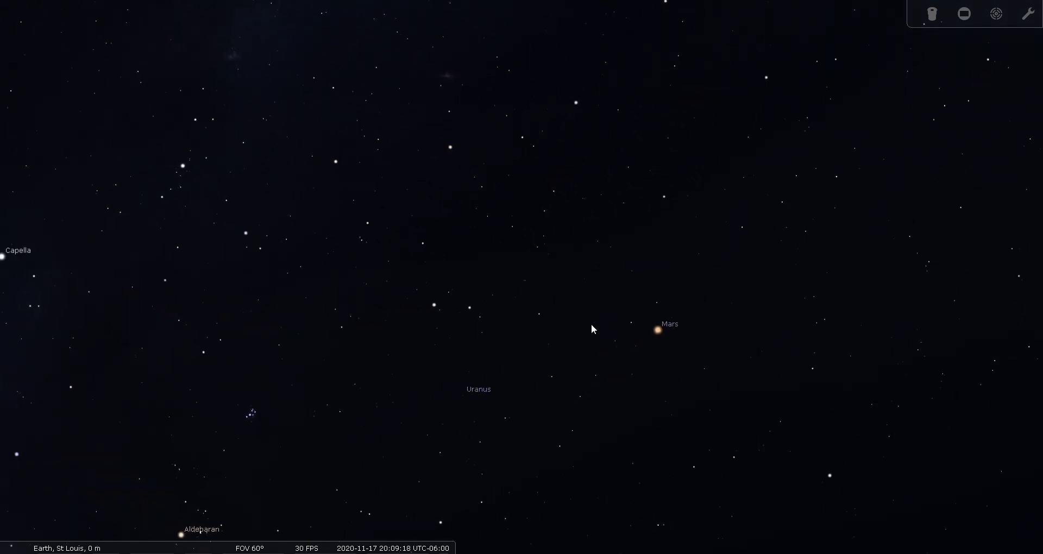
left_click_drag(501, 337, 559, 272)
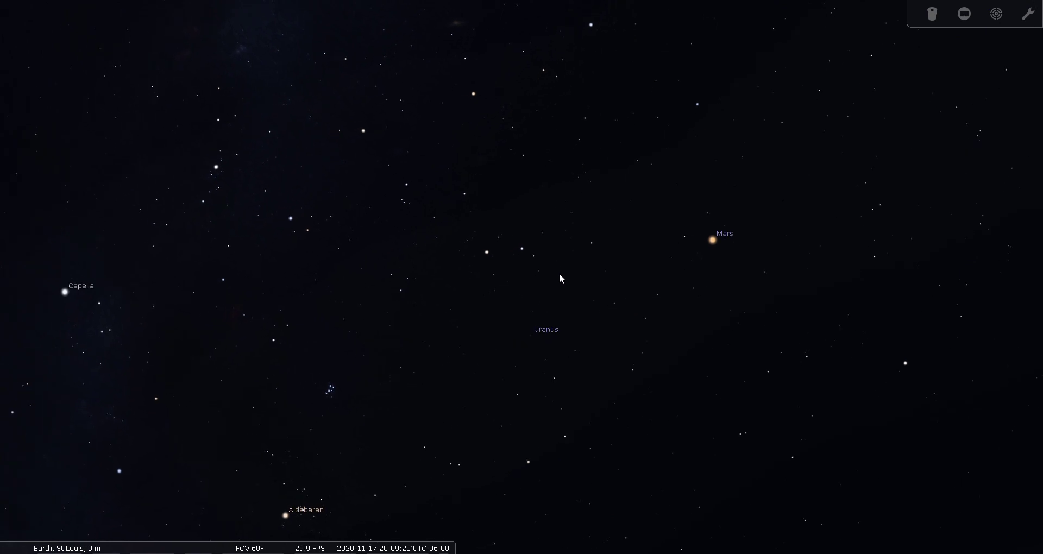
left_click_drag(443, 338, 584, 284)
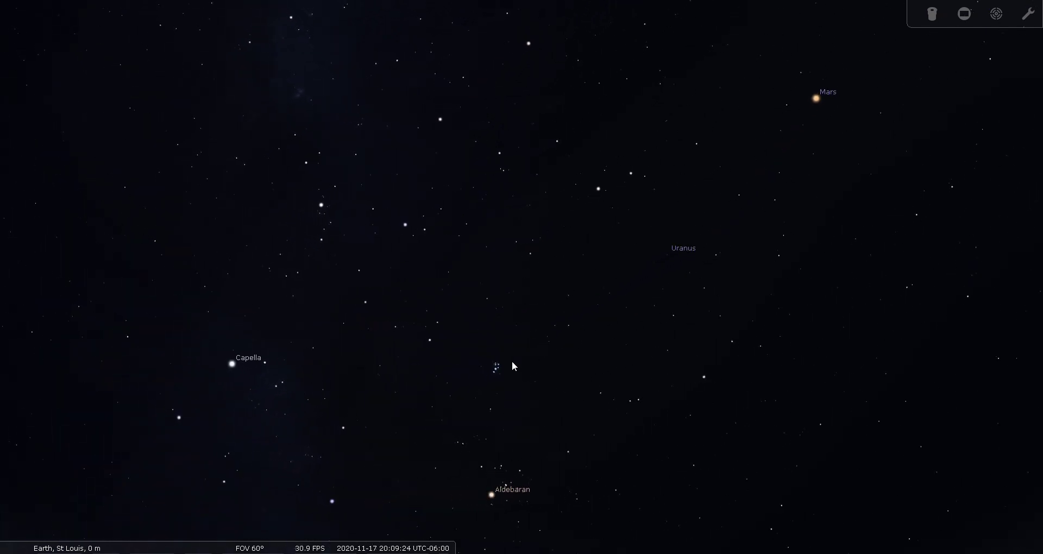
left_click_drag(533, 369, 399, 352)
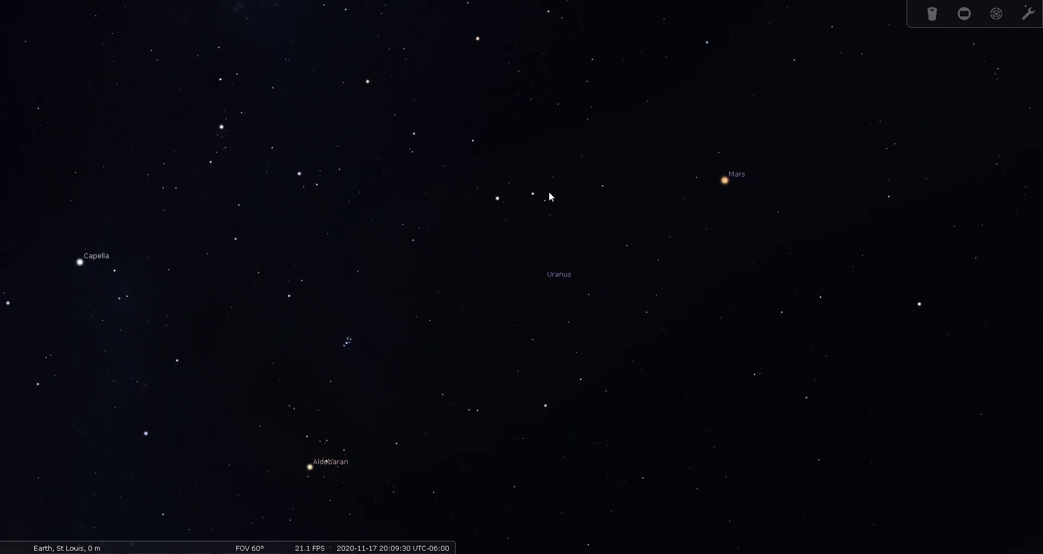
- Show details for Hamal, then Sheratan, then clear the star selection
left_click(497, 199)
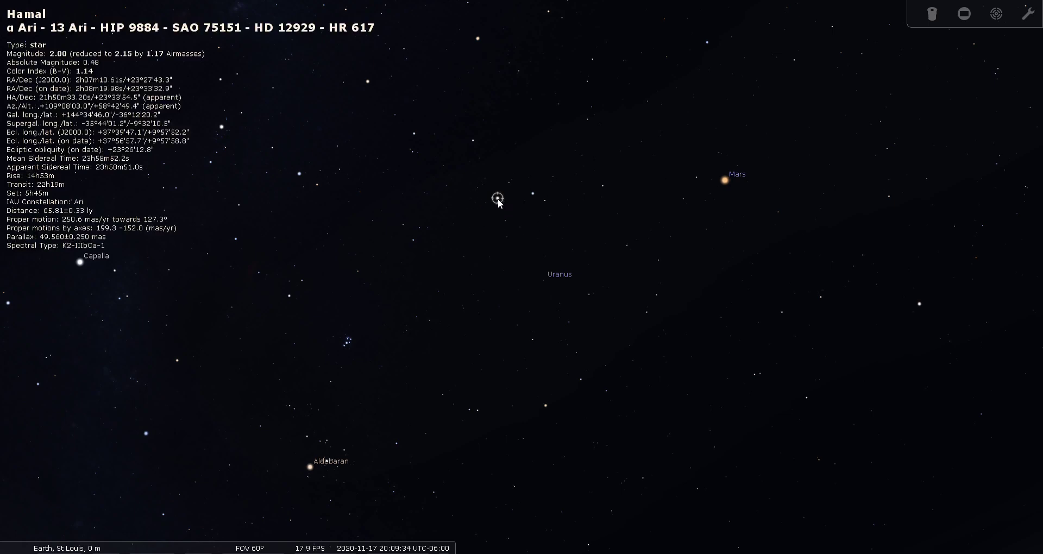
left_click(533, 193)
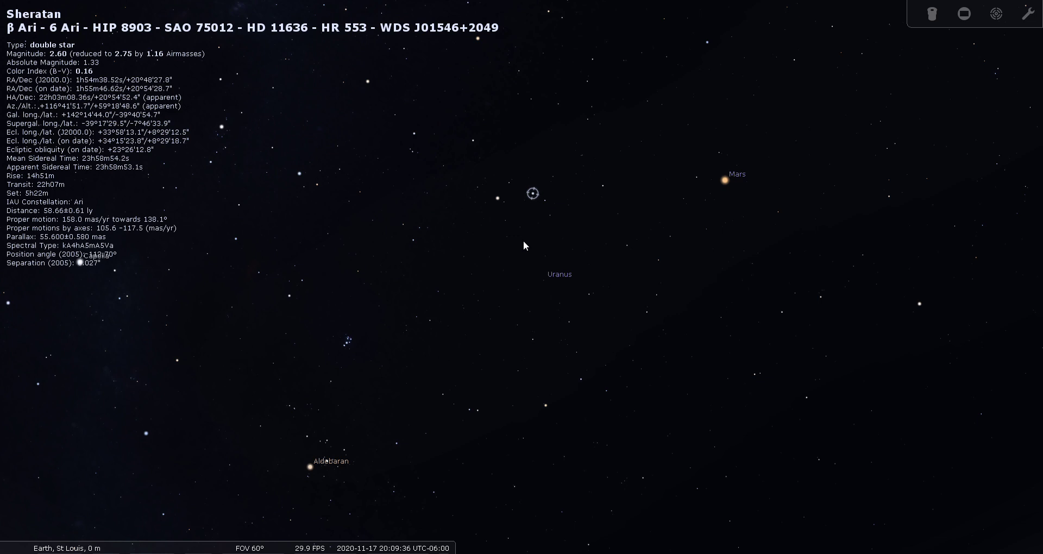
right_click(540, 301)
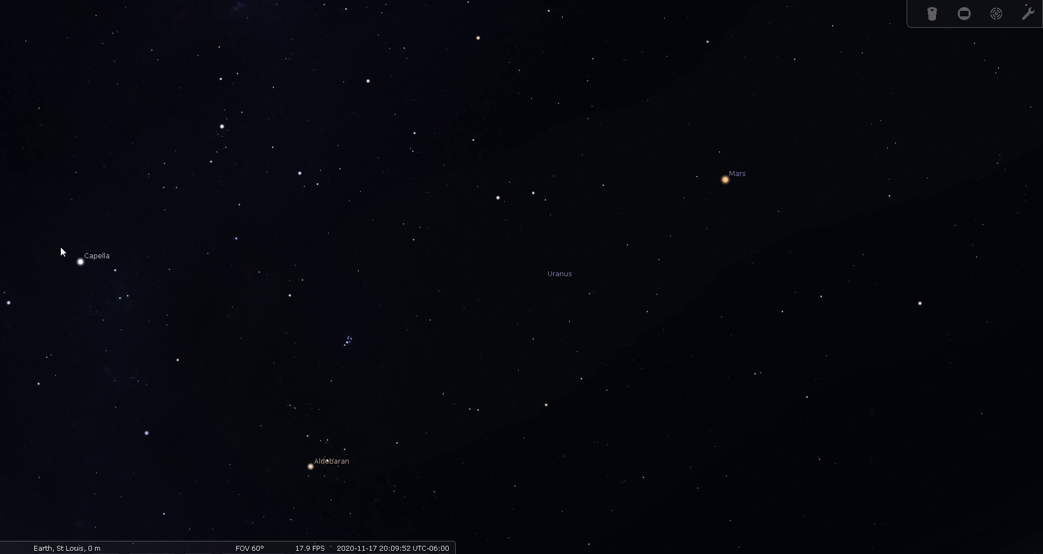
mouse_move(2, 296)
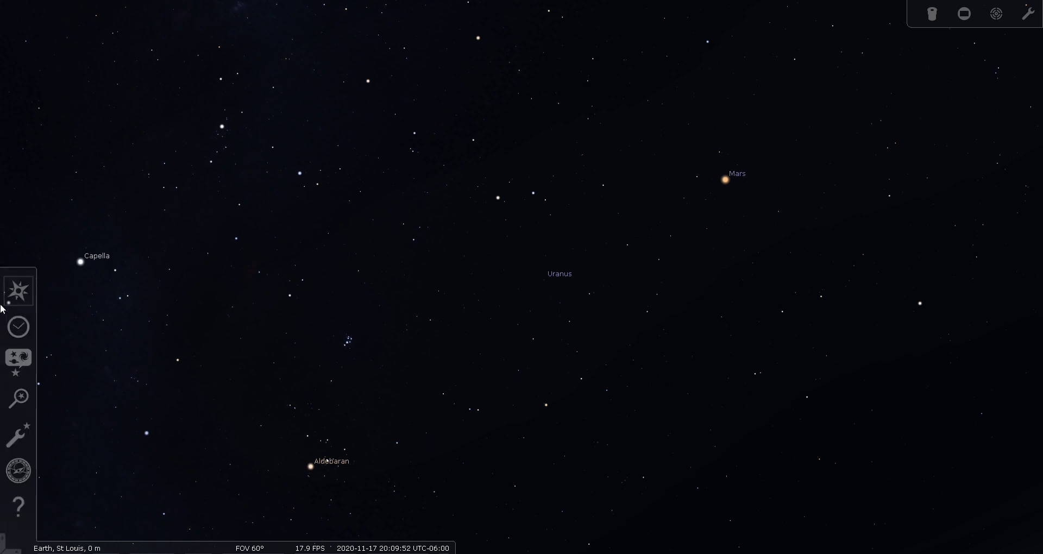
- Search for 'γ ari' and go to Mesarthim, showing its details
left_click(18, 398)
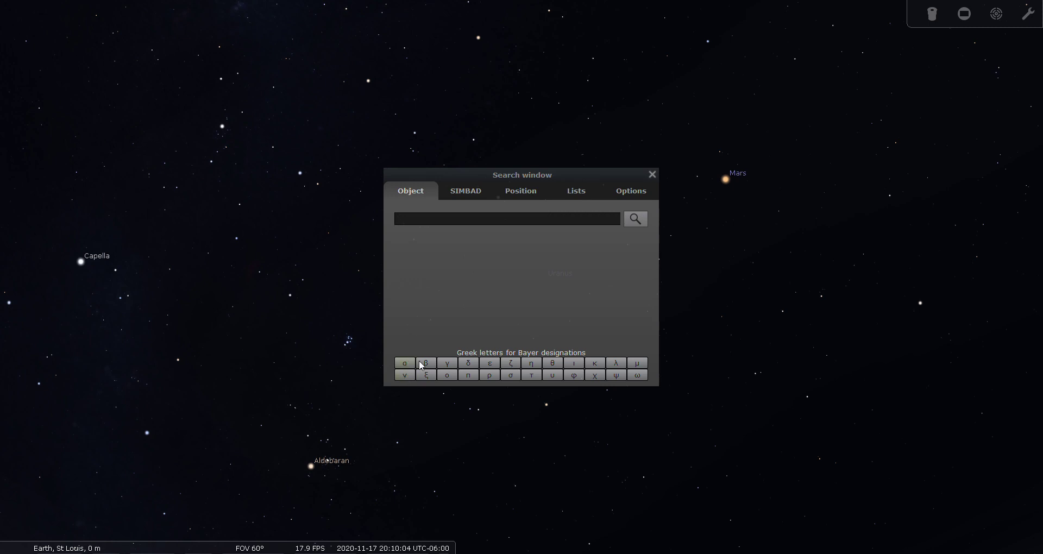
left_click(447, 363)
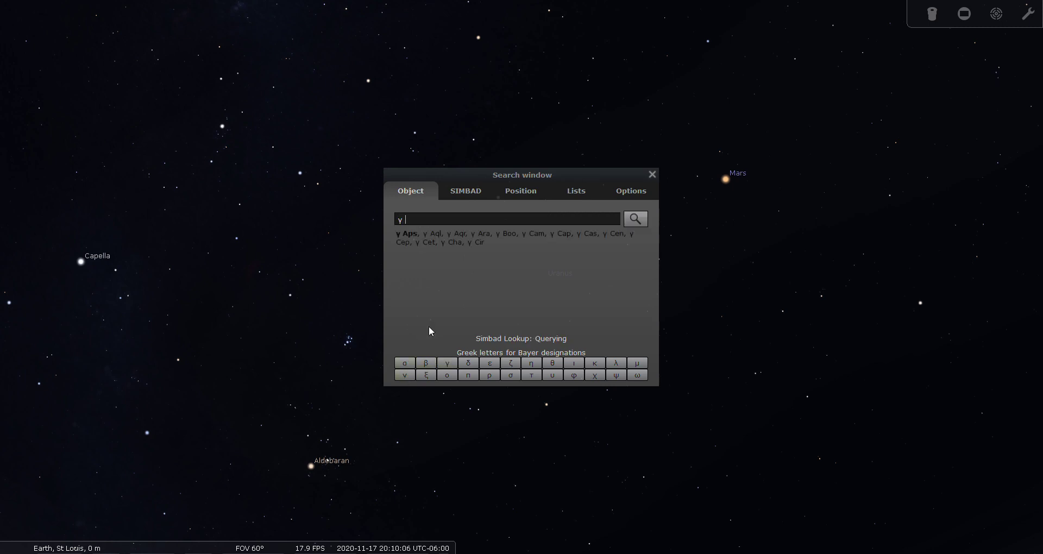
type("ari")
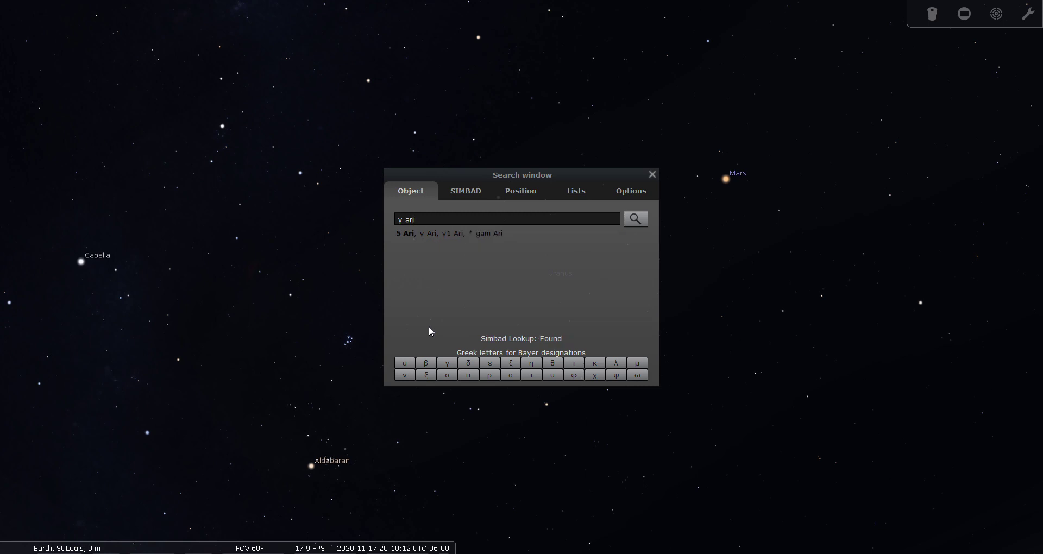
left_click(631, 224)
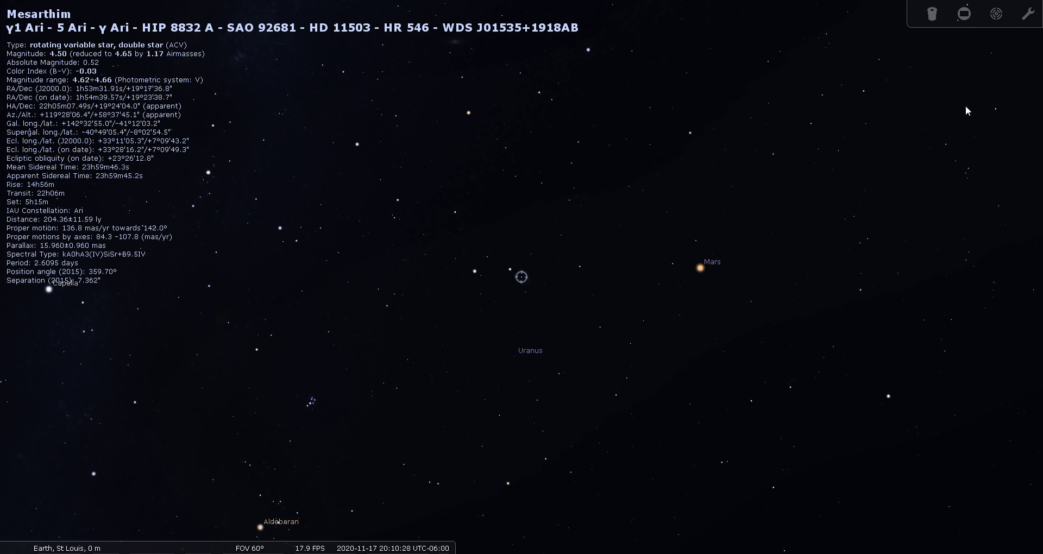
- Frame Mesarthim in the finder circles and briefly try the telescope eyepiece view
left_click(996, 16)
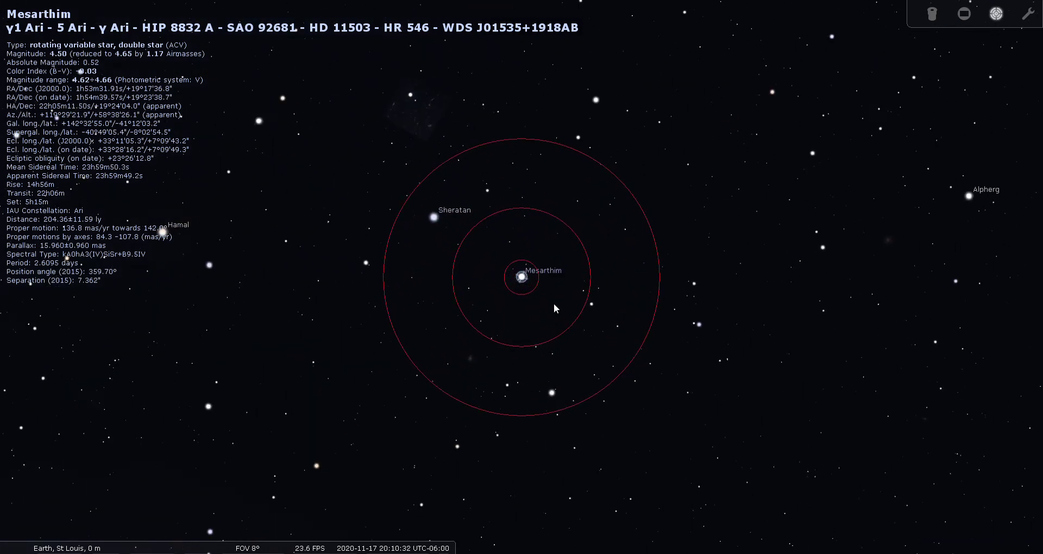
scroll(522, 312, "up", 2)
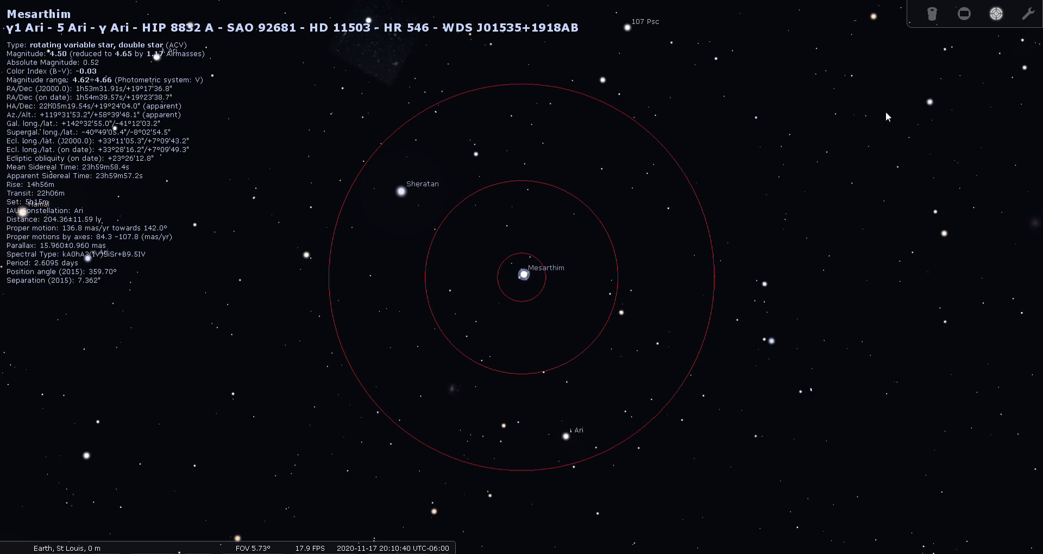
left_click(930, 16)
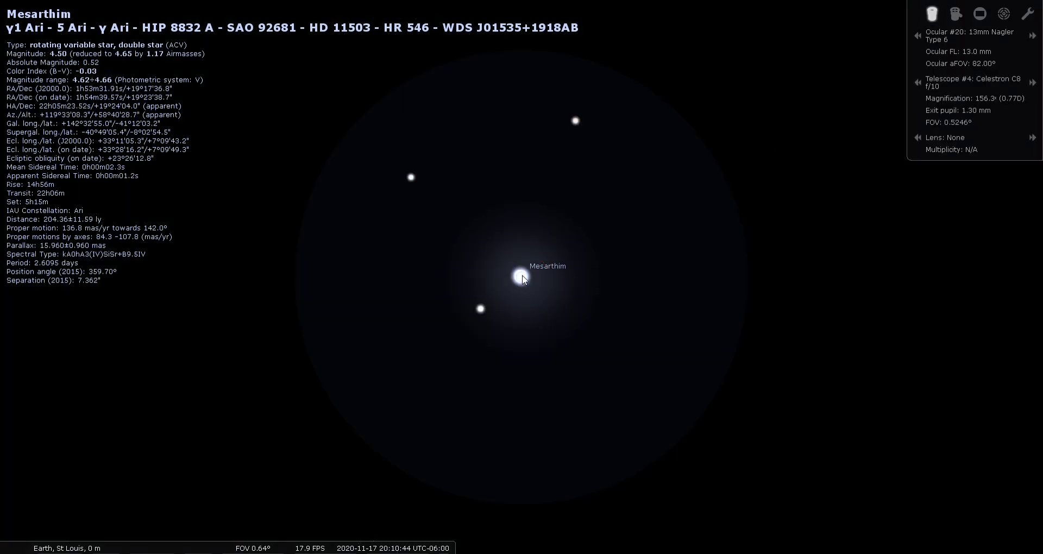
left_click(1000, 16)
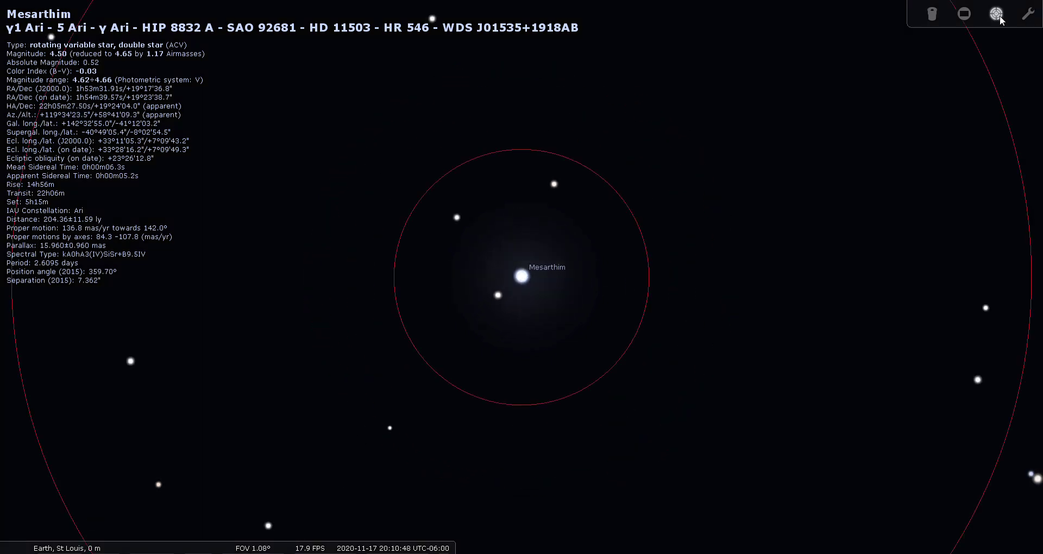
- Select the companion star γ1 Ari and zoom in until the double star splits
left_click(524, 279)
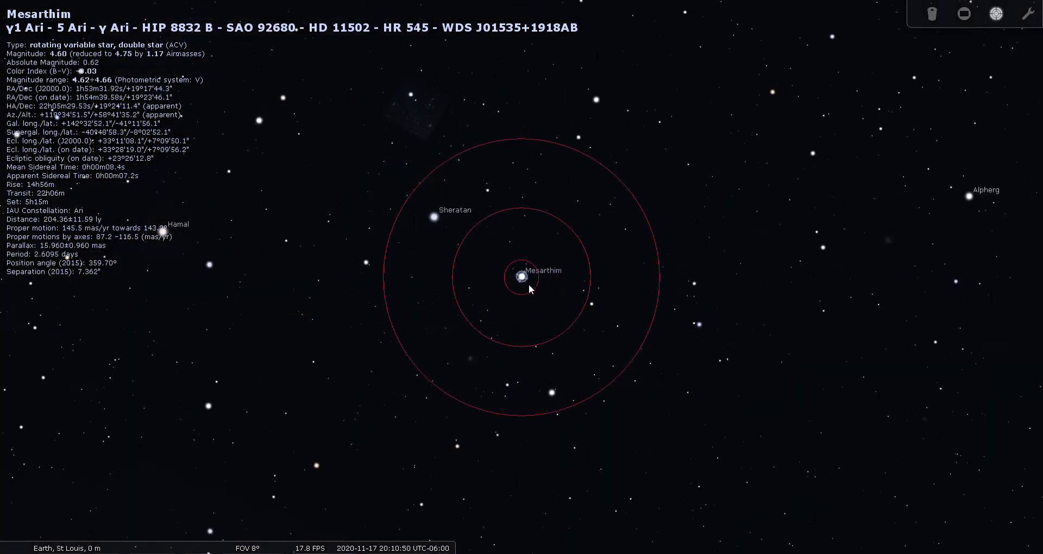
scroll(530, 288, "up", 5)
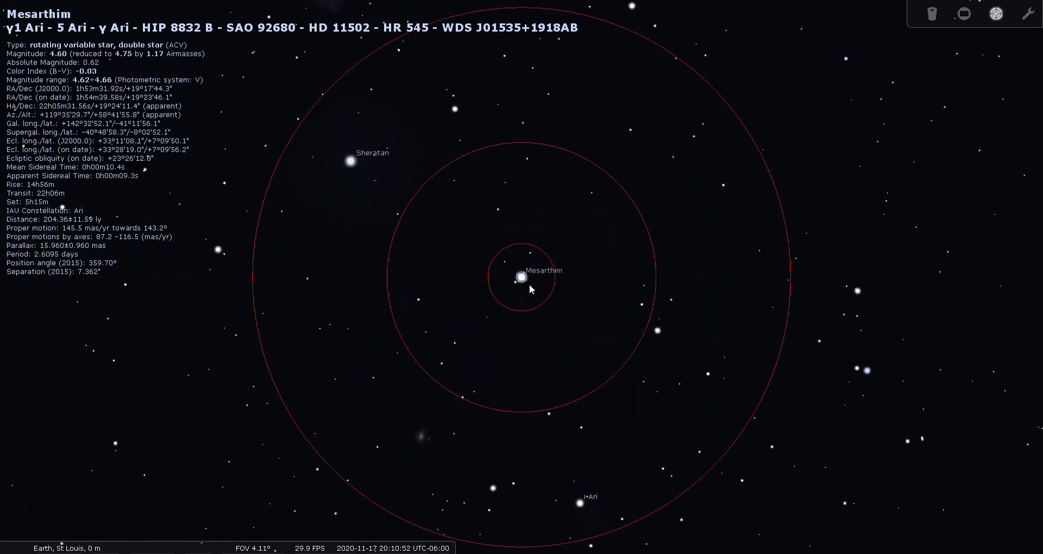
scroll(528, 288, "up", 5)
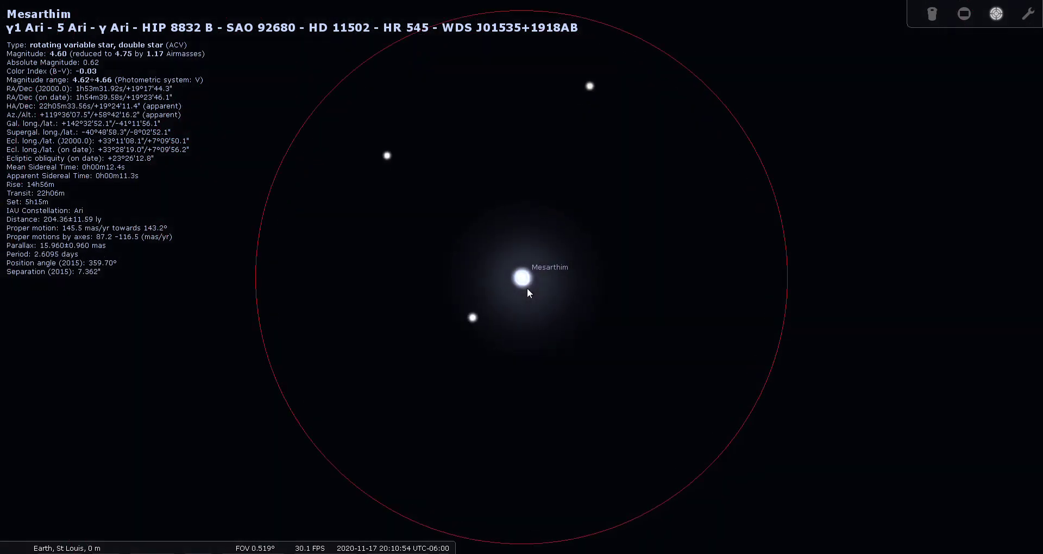
scroll(523, 292, "up", 5)
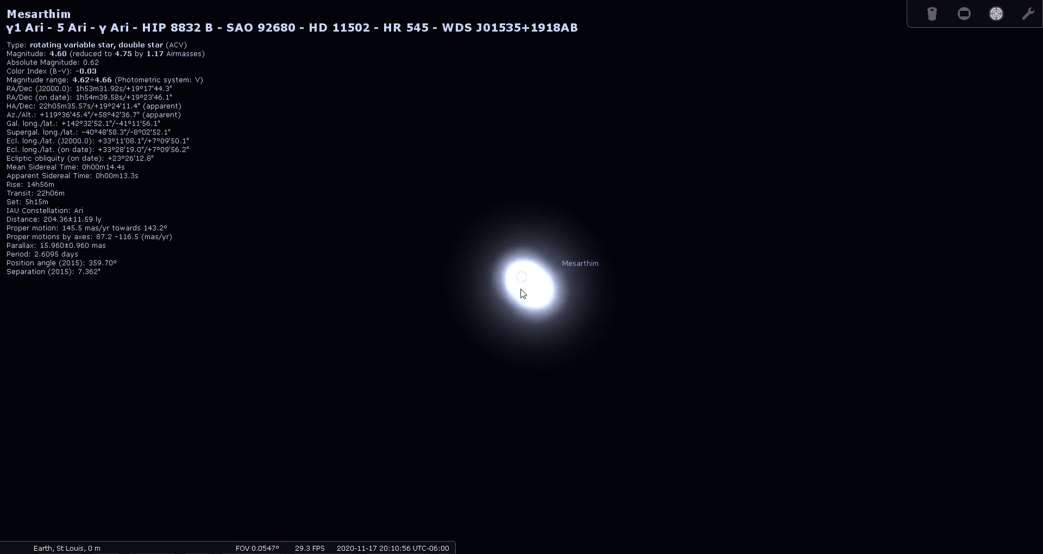
scroll(520, 291, "up", 1)
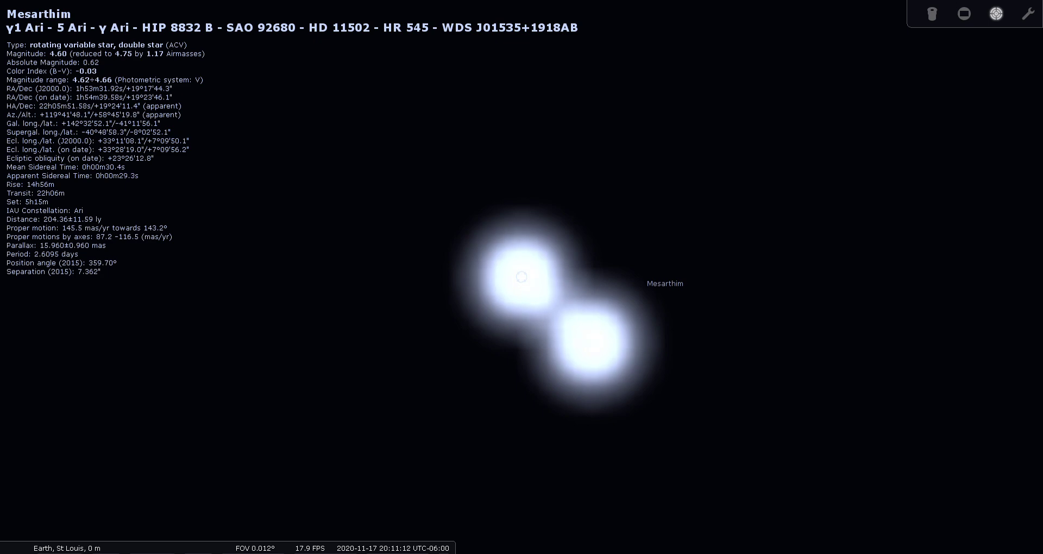
- Turn off the eyepiece and finder circles, deselect Mesarthim, and show constellation boundaries and names
left_click(927, 9)
left_click(1002, 14)
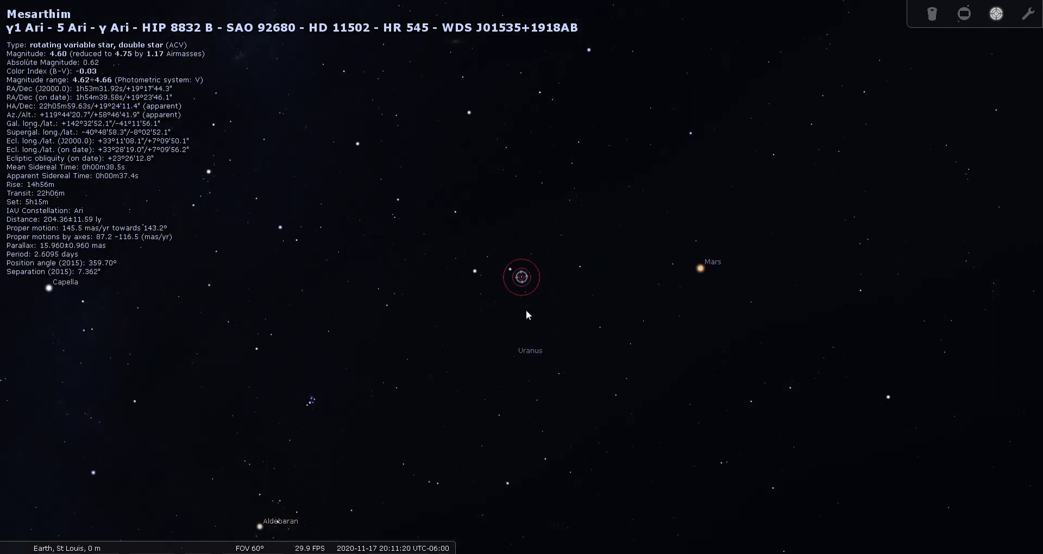
right_click(548, 301)
left_click(995, 20)
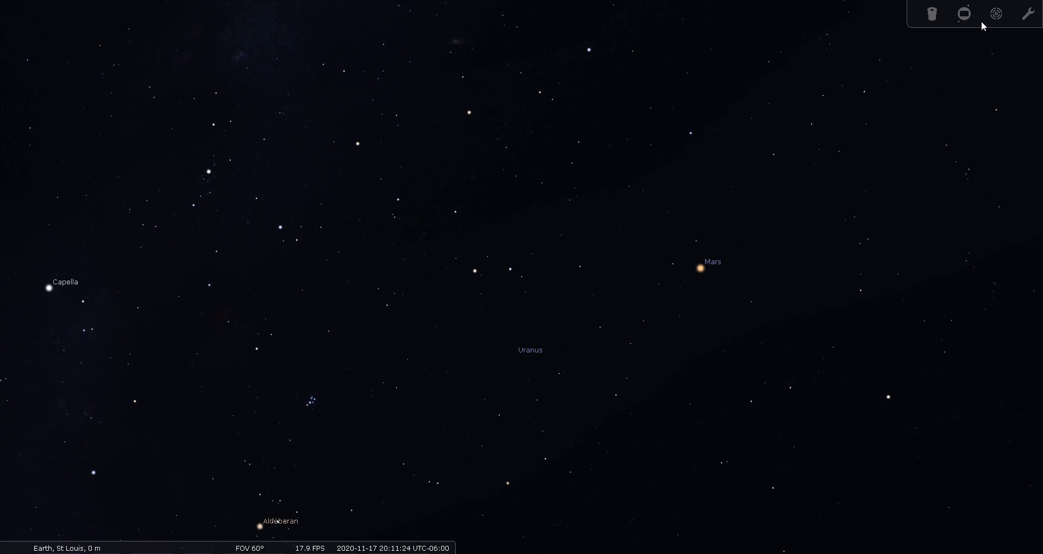
key("v")
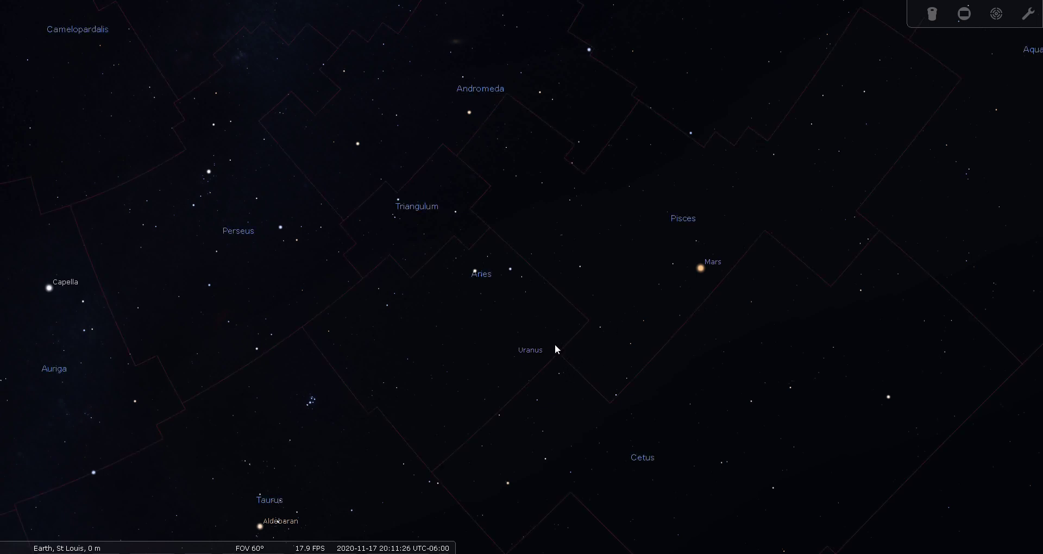
left_click_drag(553, 351, 555, 329)
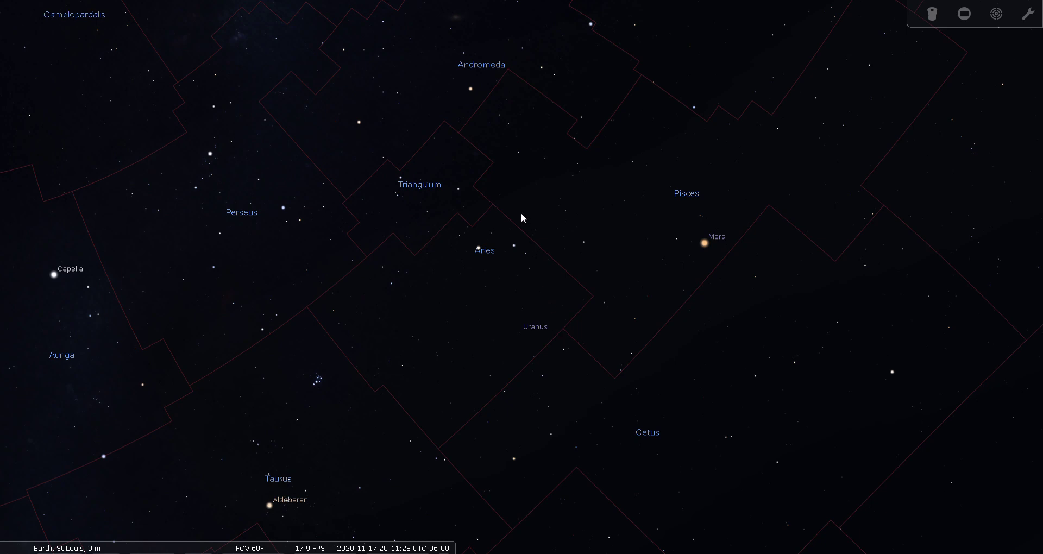